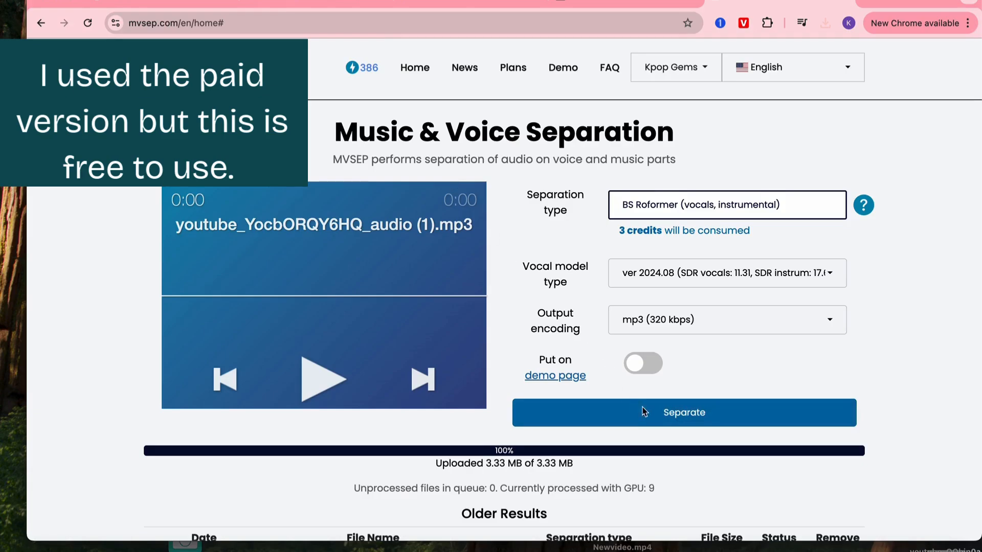
Separate the uploaded song with BS Roformer (vocals, instrumental) and review the resulting stems
{"action": "left_click", "coordinate": [667, 417]}
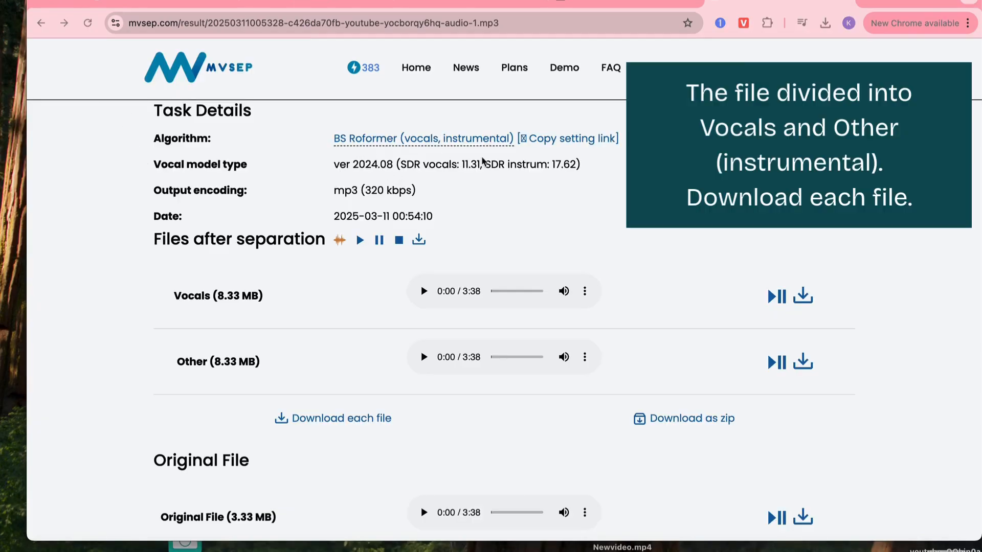
{"action": "scroll", "coordinate": [650, 273], "scroll_direction": "down", "scroll_amount": 1}
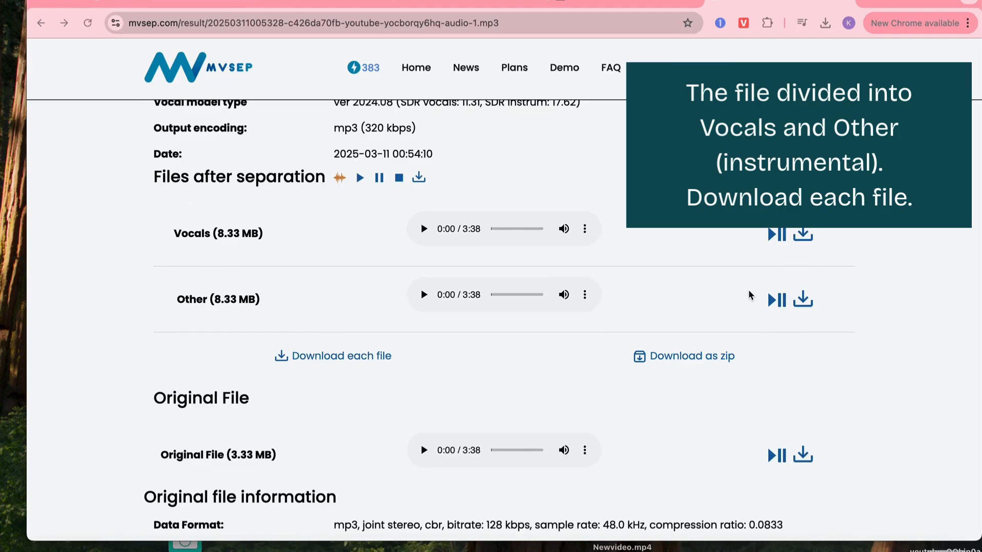
{"action": "scroll", "coordinate": [511, 358], "scroll_direction": "down", "scroll_amount": 2}
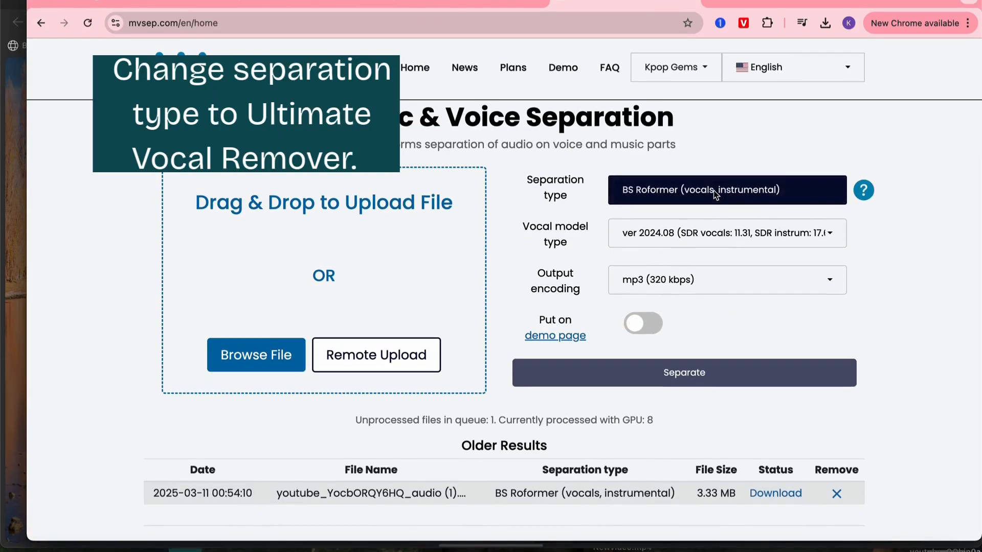
Search the separation types for "ul" and choose Ultimate Vocal Remover VR (vocals, music)
{"action": "left_click", "coordinate": [714, 191]}
{"action": "left_click", "coordinate": [228, 105]}
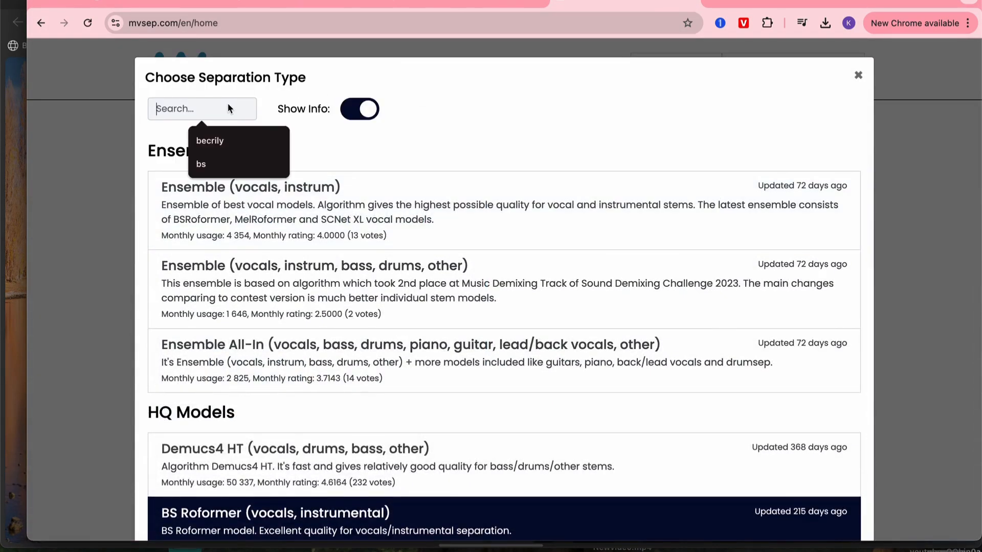
{"action": "type", "text": "ul"}
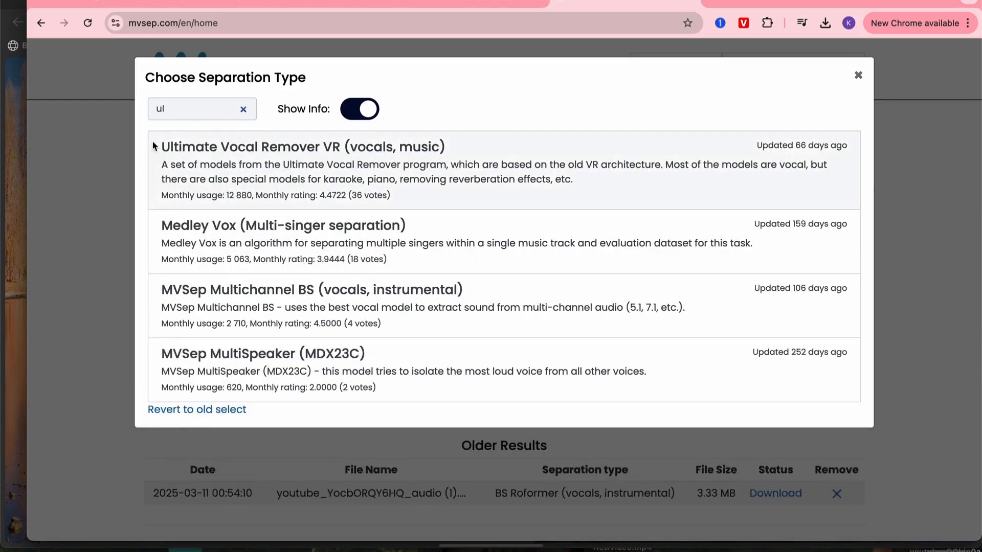
{"action": "left_click", "coordinate": [253, 149]}
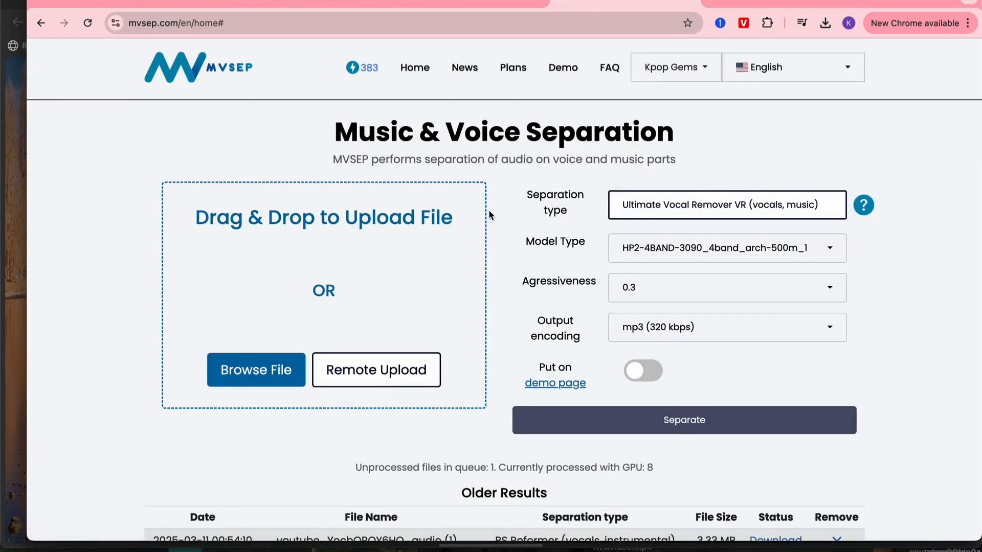
Set the model type to UVR-DeEcho-DeReverb and the aggressiveness to 1.0
{"action": "left_click", "coordinate": [707, 256]}
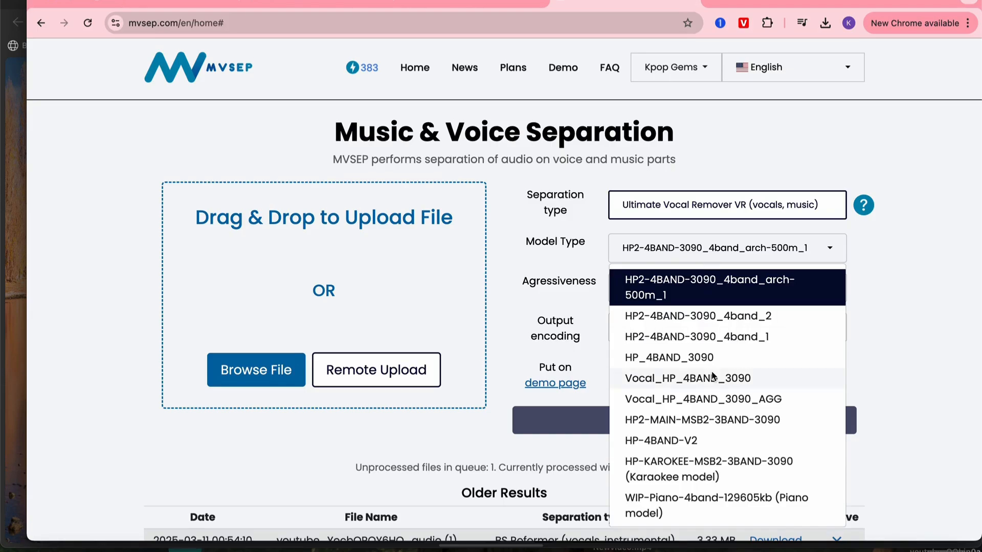
{"action": "scroll", "coordinate": [713, 377], "scroll_direction": "down", "scroll_amount": 5}
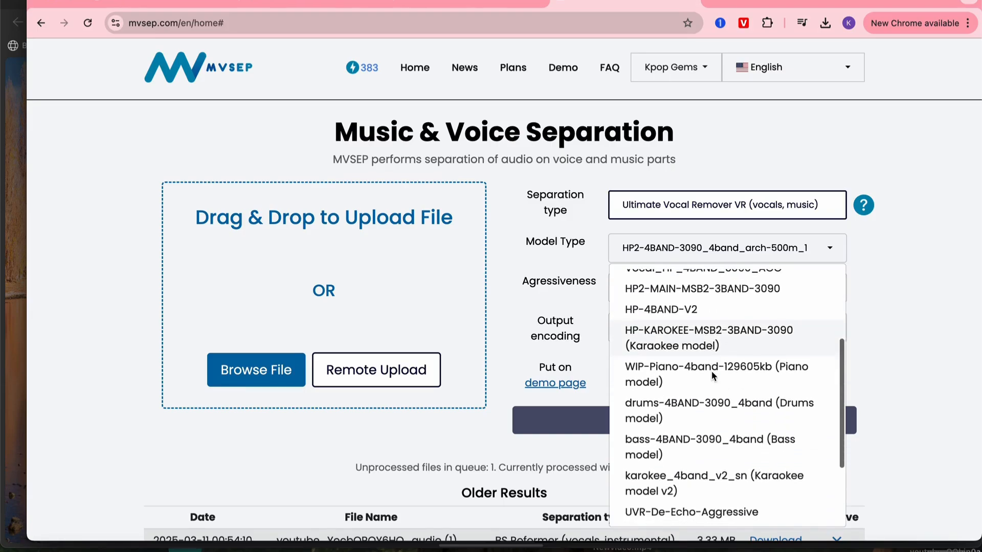
{"action": "scroll", "coordinate": [712, 375], "scroll_direction": "down", "scroll_amount": 3}
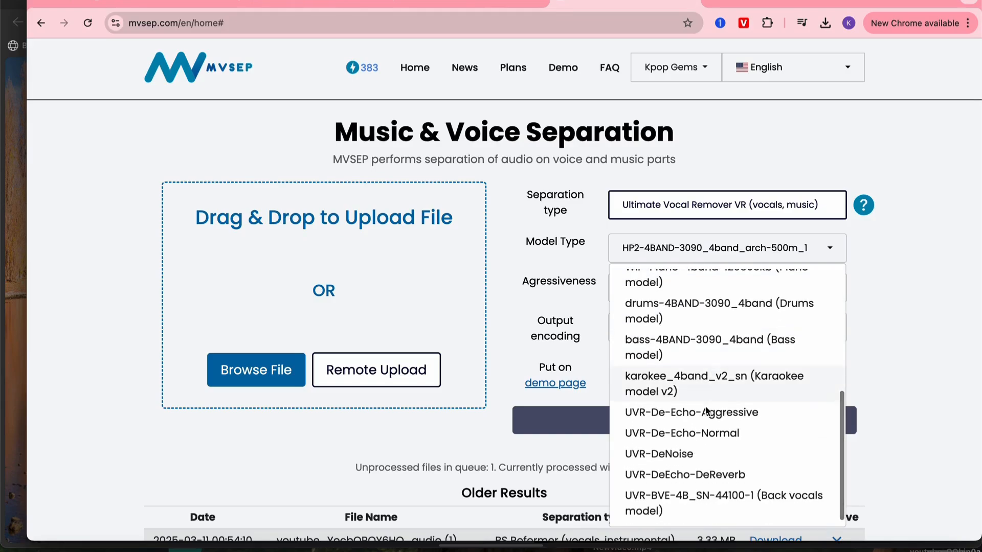
{"action": "left_click", "coordinate": [699, 475]}
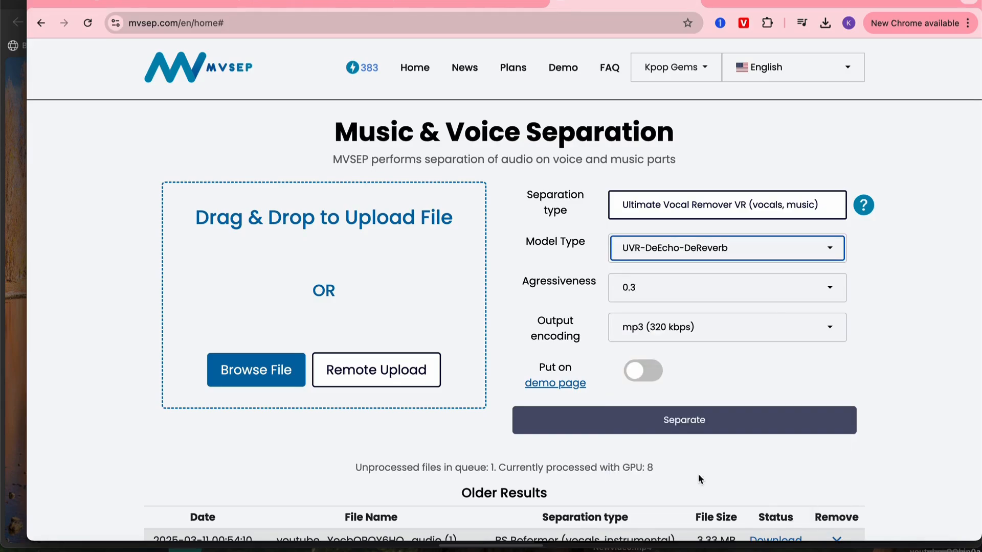
{"action": "left_click", "coordinate": [829, 296]}
{"action": "scroll", "coordinate": [745, 392], "scroll_direction": "down", "scroll_amount": 2}
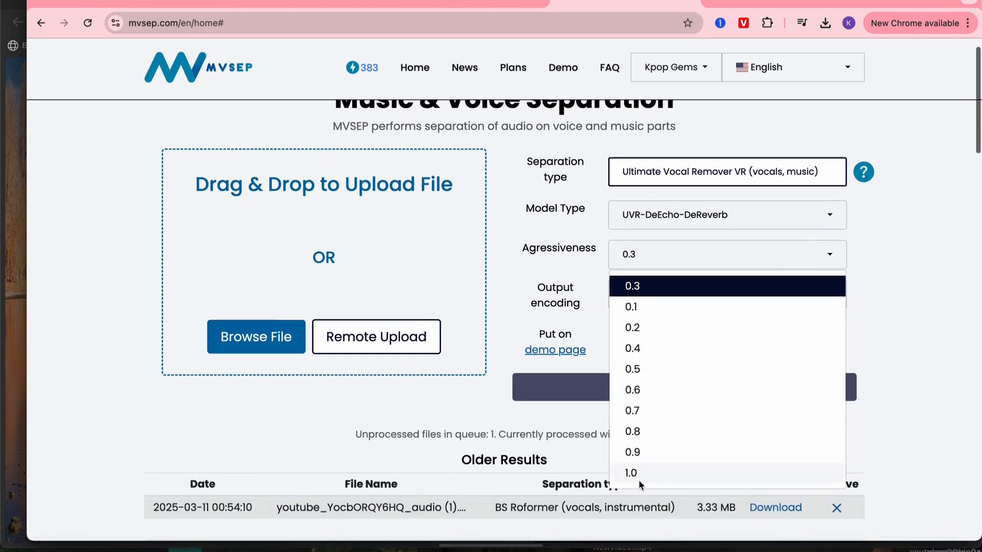
{"action": "left_click", "coordinate": [634, 474]}
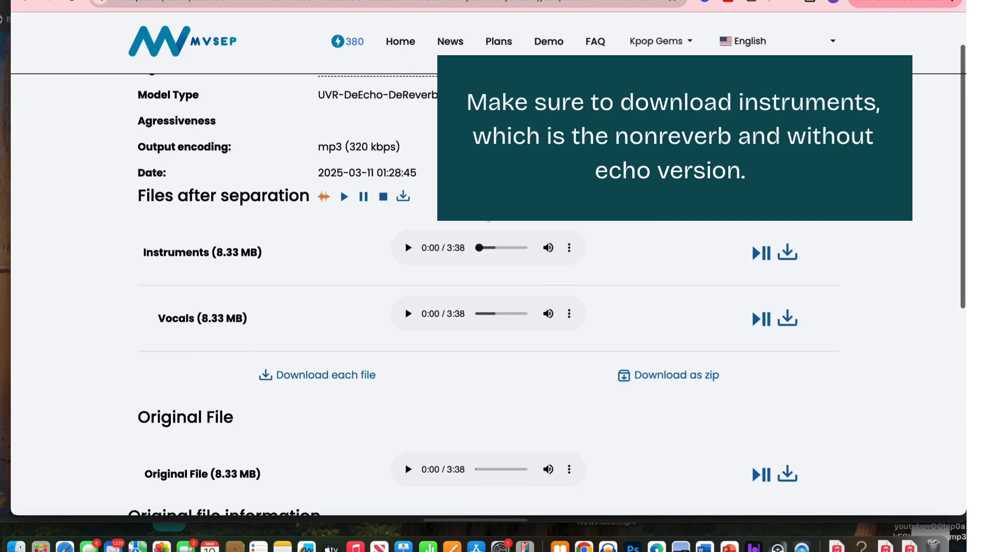
Preview the separated Instruments stem, then stop playback and download that file
{"action": "left_click", "coordinate": [408, 248]}
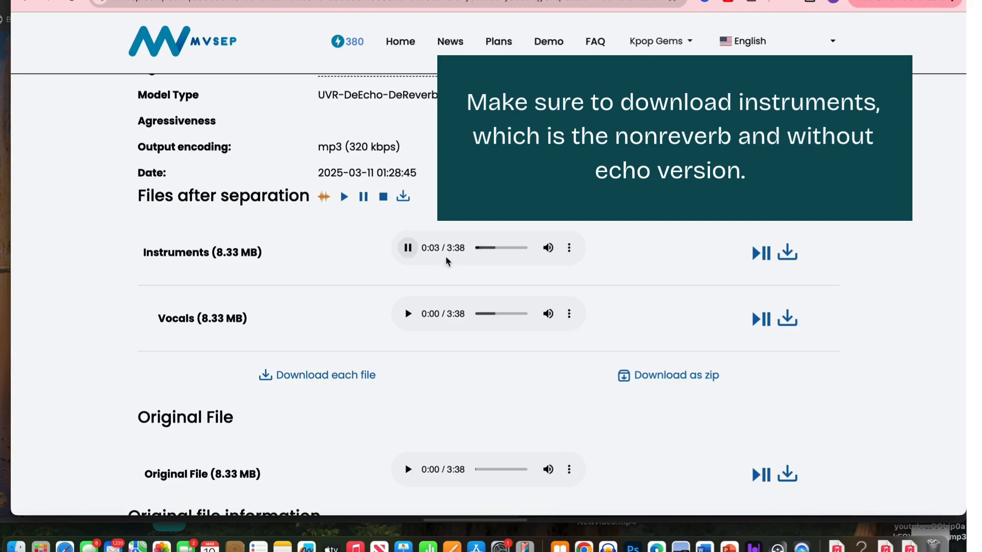
{"action": "left_click", "coordinate": [408, 249]}
{"action": "left_click", "coordinate": [788, 255]}
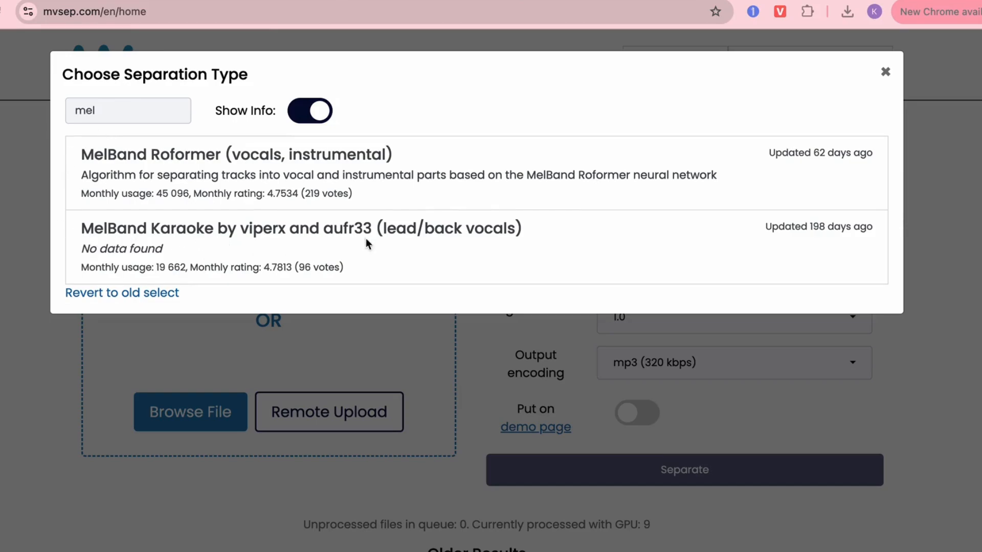
Upload the de-reverbed Instruments MP3 and separate it with MelBand Karaoke by viperx and aufr33, extracting directly from the mixture
{"action": "left_click", "coordinate": [224, 228]}
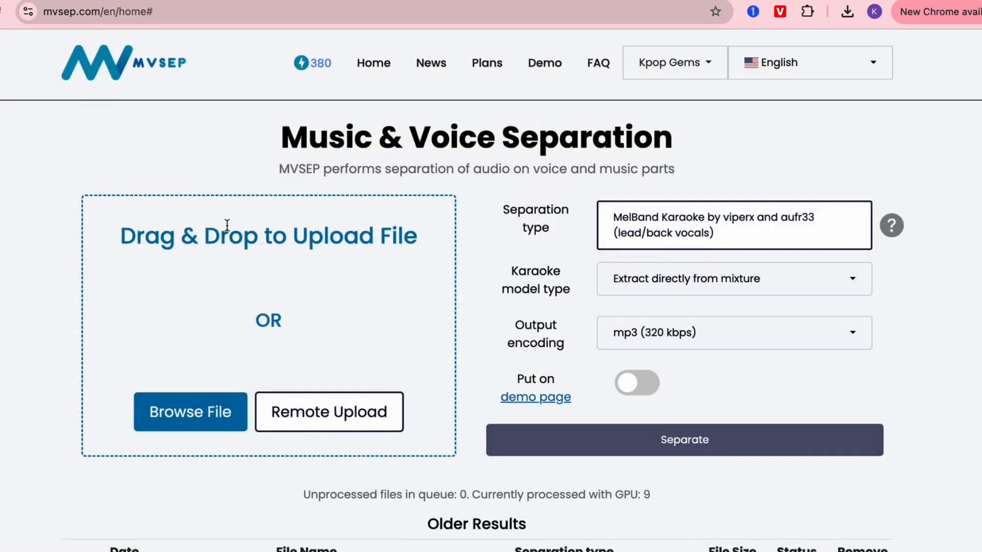
{"action": "left_click", "coordinate": [651, 248]}
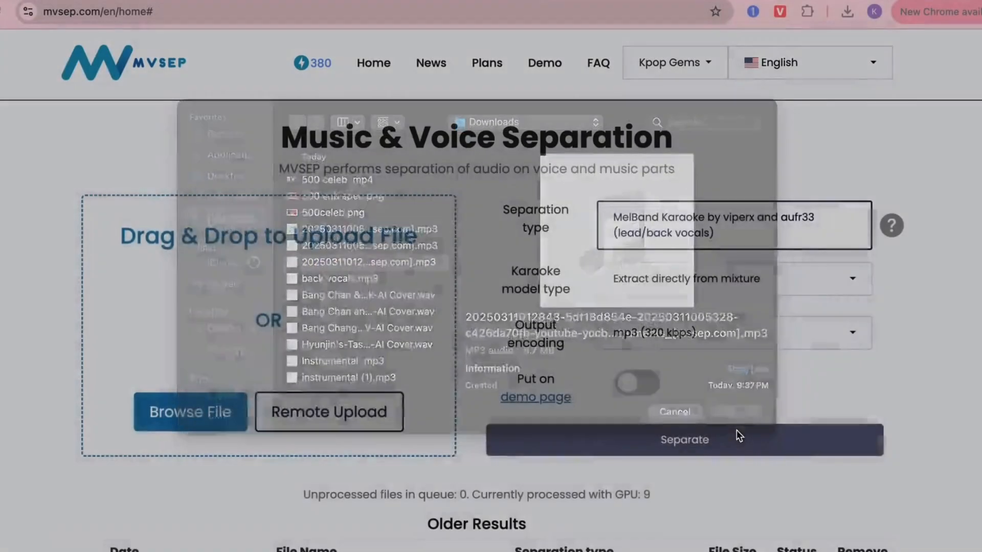
{"action": "left_click", "coordinate": [737, 434]}
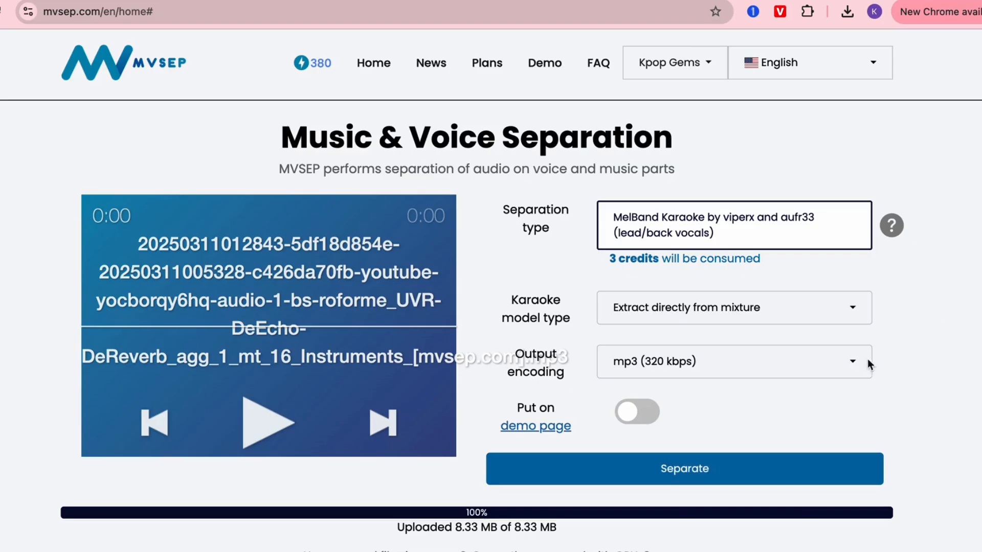
{"action": "scroll", "coordinate": [881, 324], "scroll_direction": "down", "scroll_amount": 1}
{"action": "left_click", "coordinate": [708, 443]}
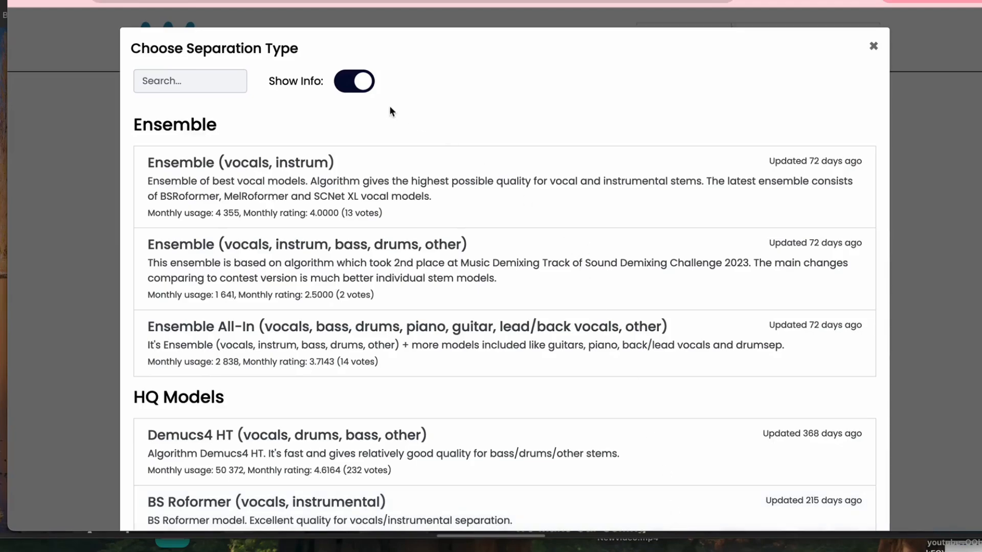
Separate the uploaded lead-vocals file with Medley Vox (Multi-singer separation), using Extract vocals first, and download the Vocals2 result
{"action": "left_click", "coordinate": [191, 81]}
{"action": "type", "text": "me"}
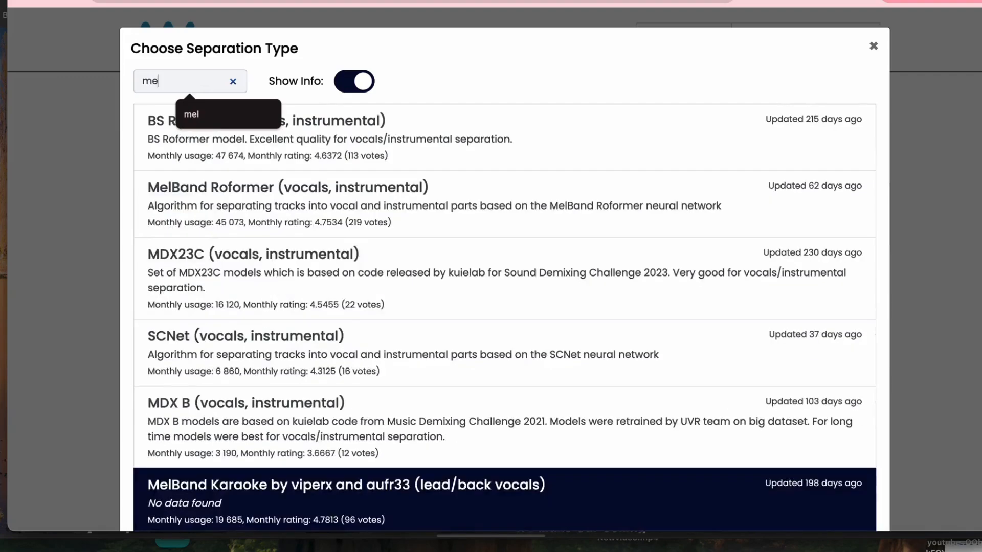
{"action": "type", "text": "dl"}
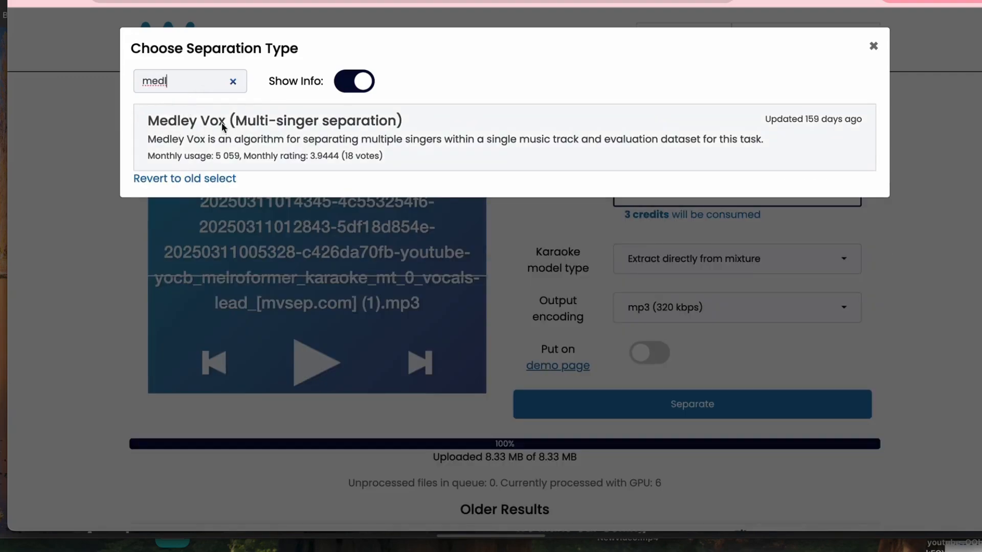
{"action": "left_click", "coordinate": [314, 124]}
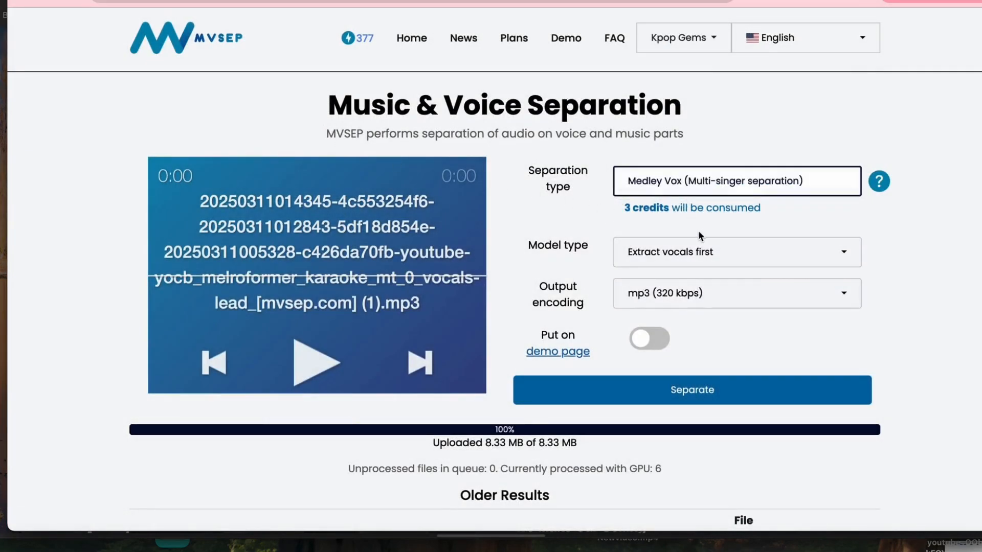
{"action": "left_click", "coordinate": [704, 391]}
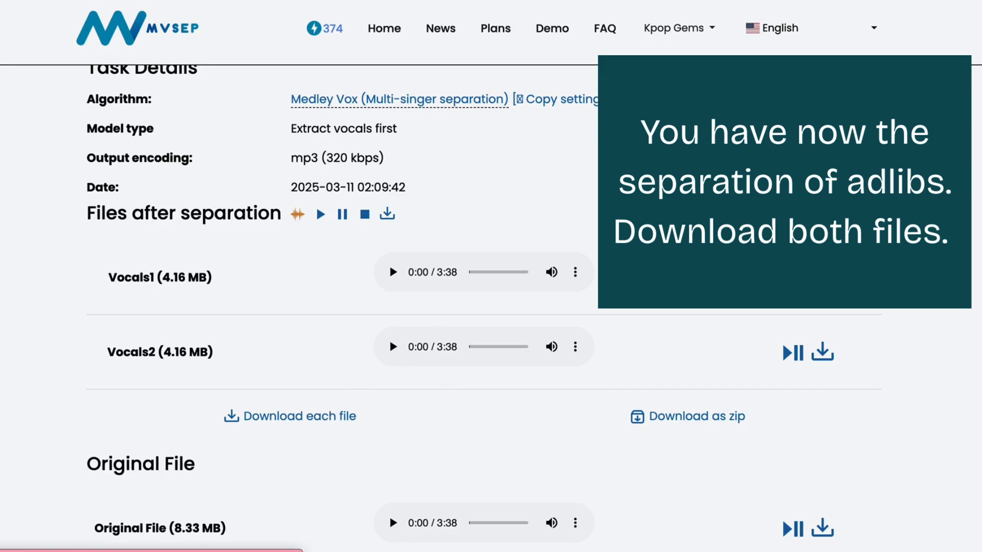
{"action": "left_click", "coordinate": [824, 352]}
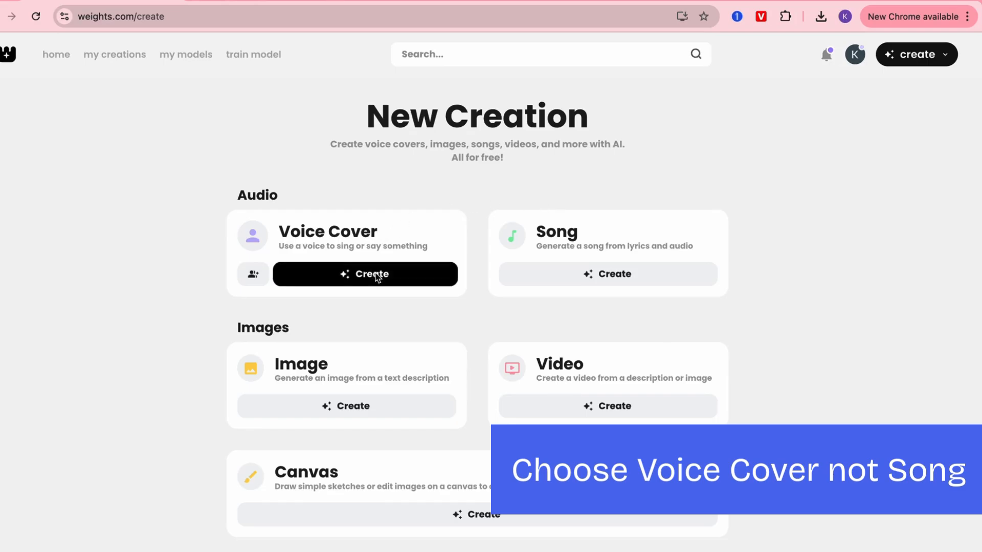
On weights.com, start a Voice Cover, search for the voice "jimin" and choose [UPDATE V3] Jimin of BTS (TITAN40K)
{"action": "left_click", "coordinate": [376, 276]}
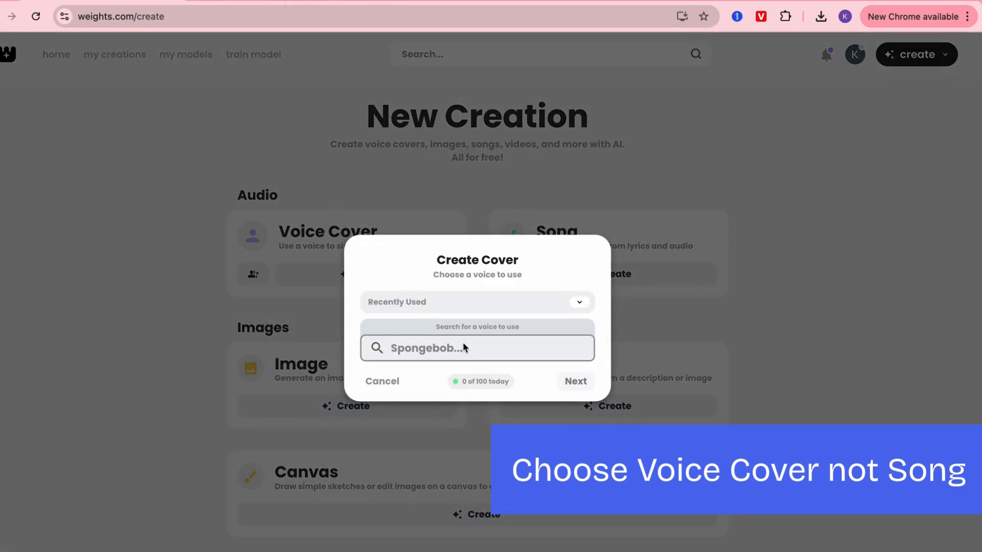
{"action": "left_click", "coordinate": [462, 347]}
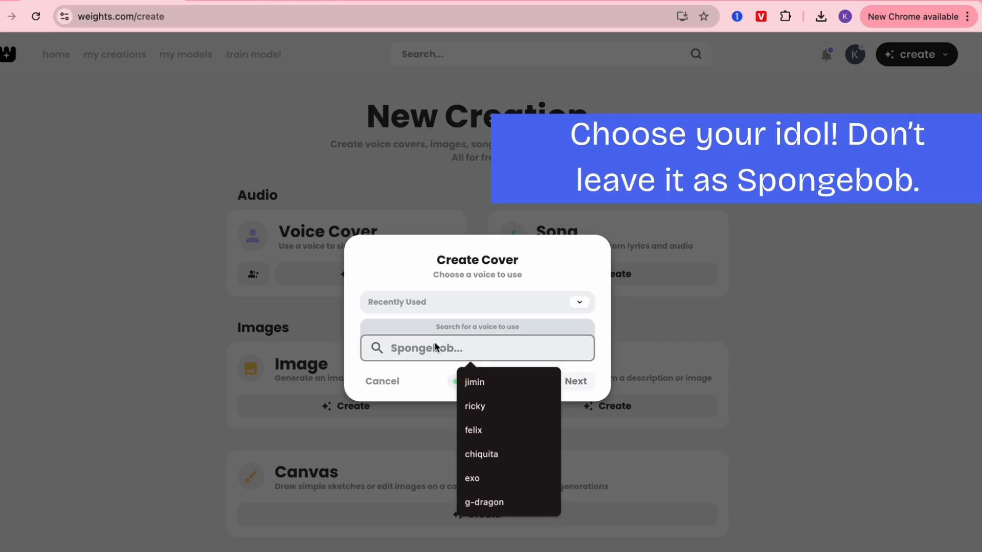
{"action": "type", "text": "j"}
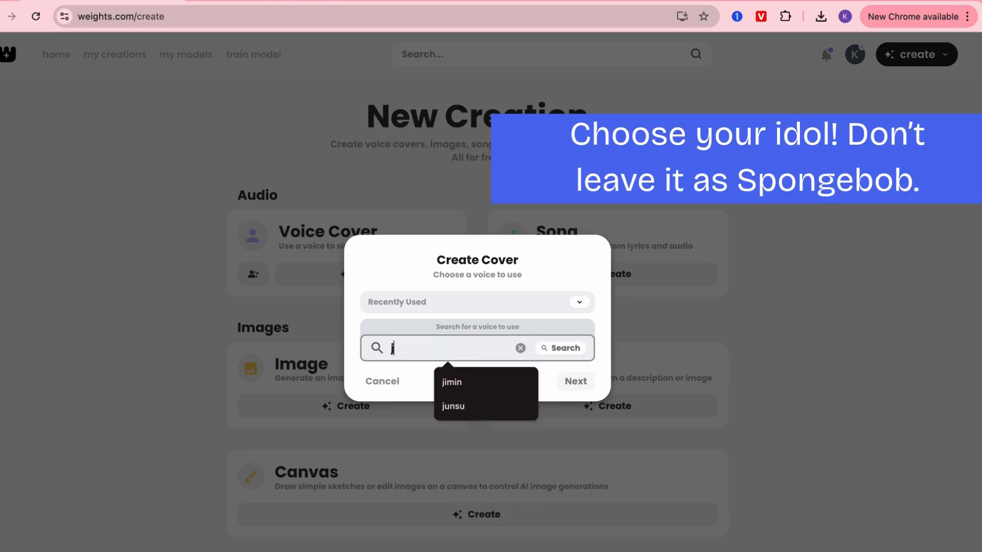
{"action": "type", "text": "imin"}
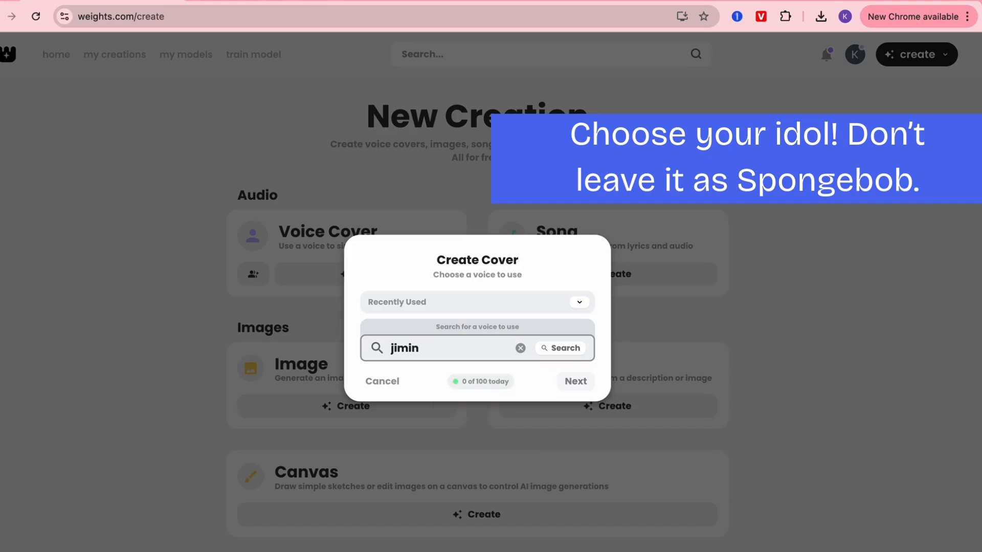
{"action": "key", "text": "Return"}
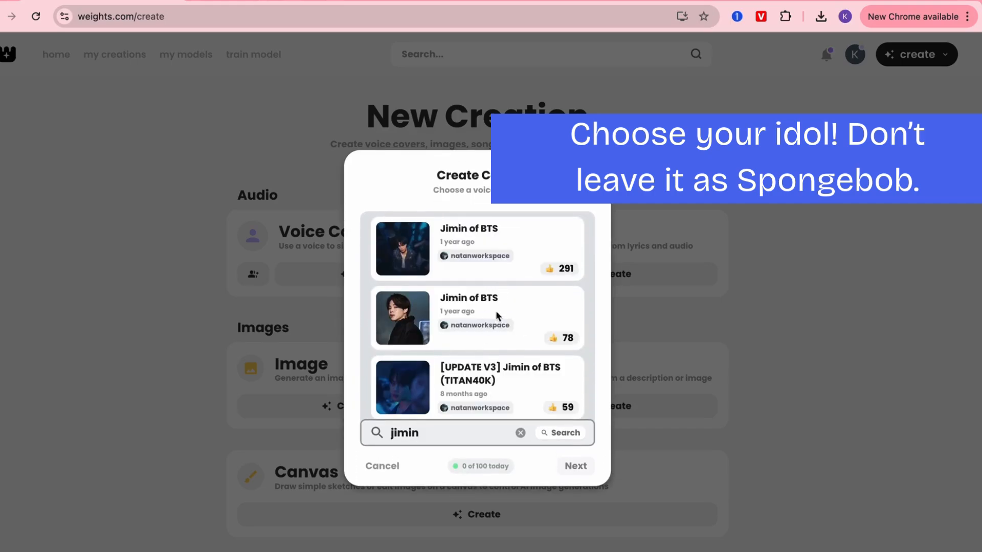
{"action": "scroll", "coordinate": [495, 366], "scroll_direction": "down", "scroll_amount": 1}
{"action": "left_click", "coordinate": [496, 367]}
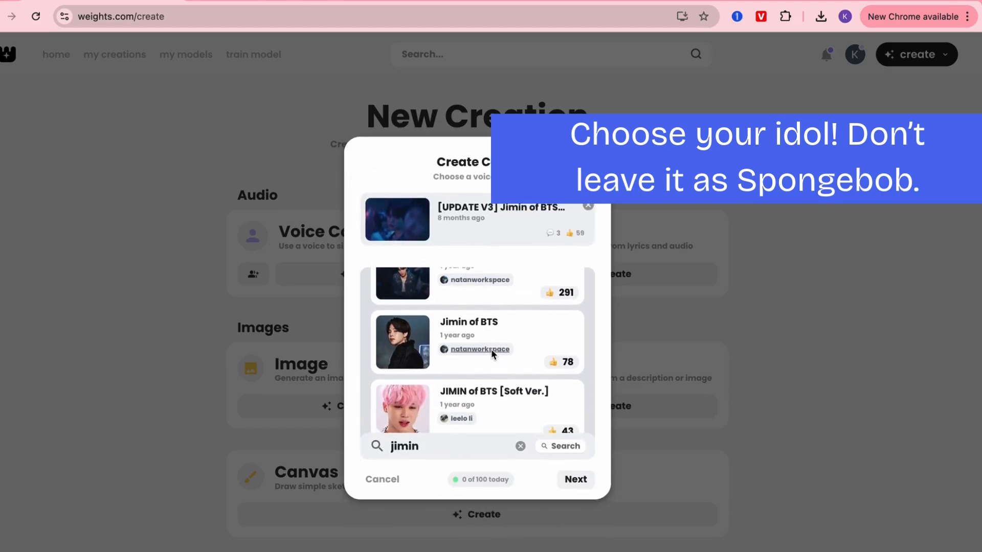
{"action": "left_click", "coordinate": [577, 480]}
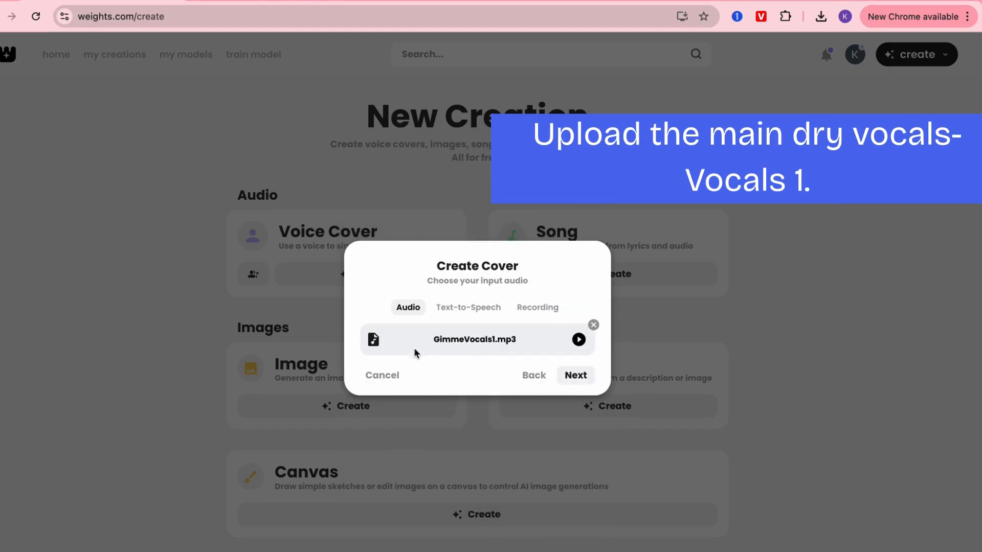
Create the cover from GimmeVocals1.mp3 with Pre-Stemmed enabled and the advanced settings left as they are, and close the cover dialog
{"action": "left_click", "coordinate": [576, 376]}
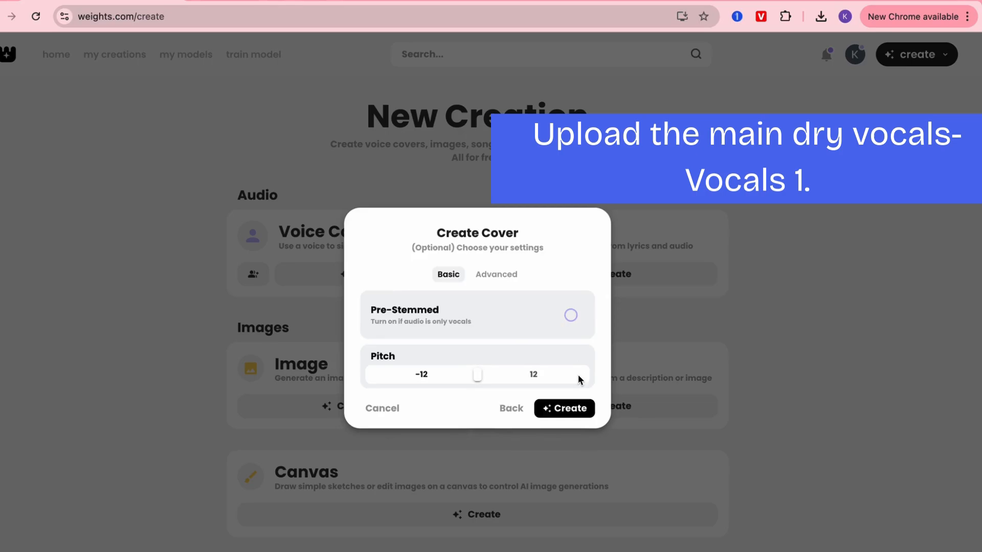
{"action": "left_click", "coordinate": [571, 316]}
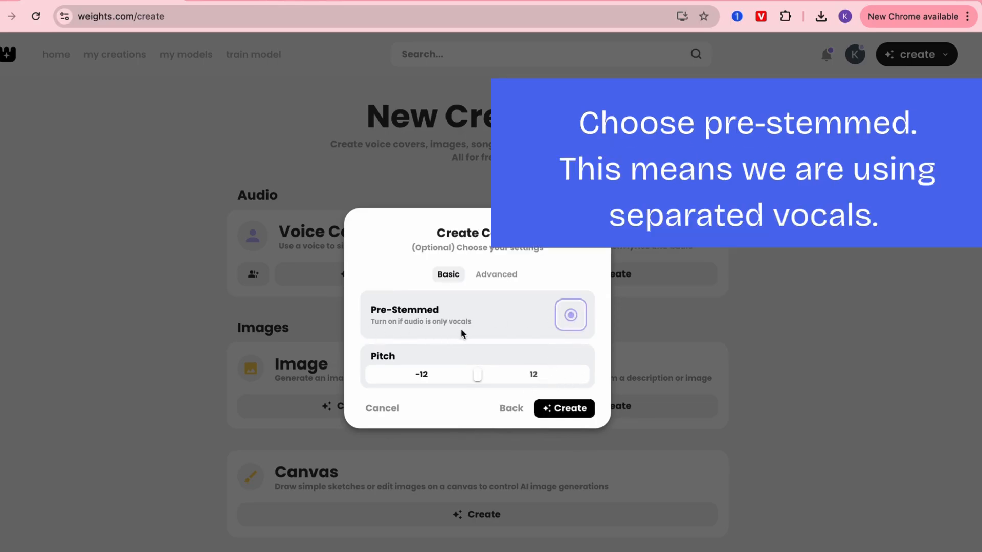
{"action": "left_click", "coordinate": [499, 279]}
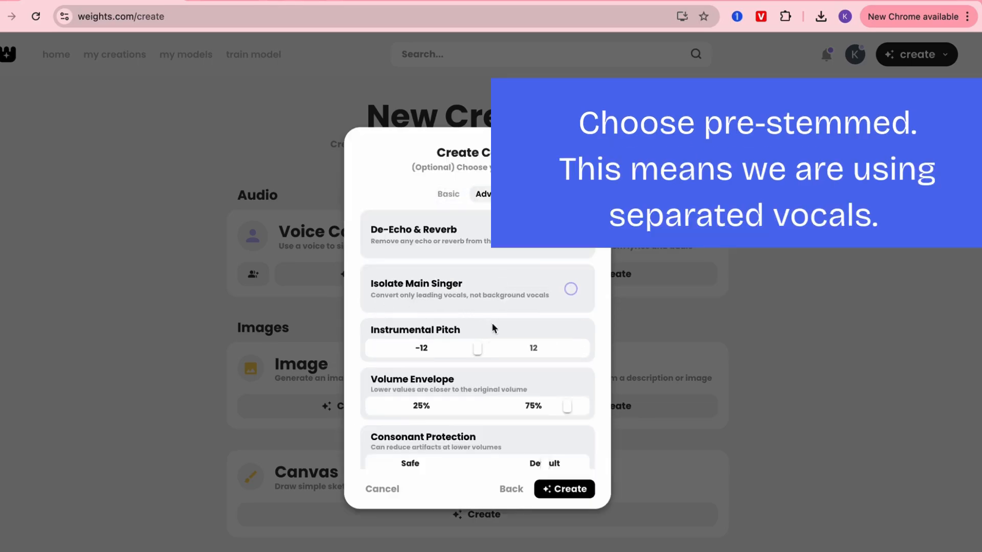
{"action": "left_click", "coordinate": [564, 489]}
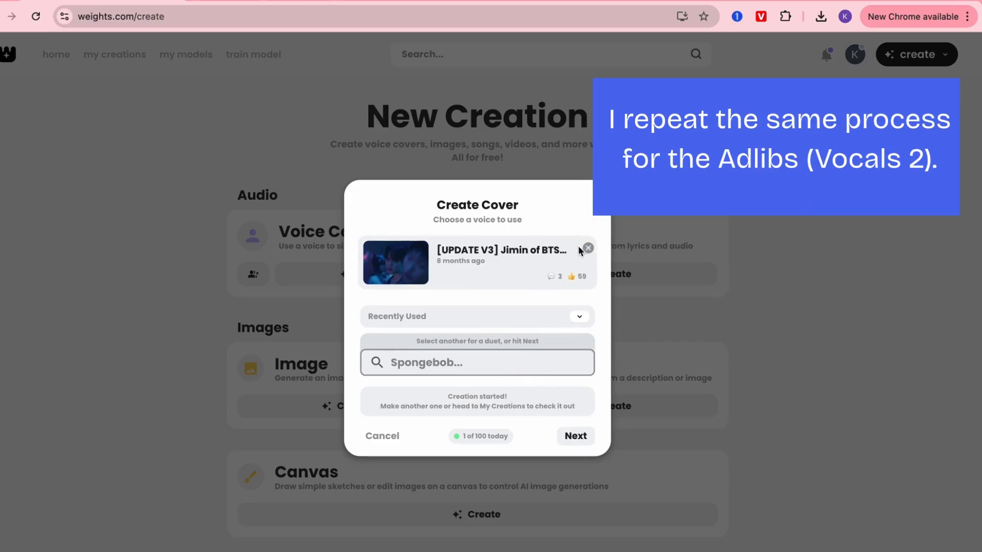
{"action": "key", "text": "Escape"}
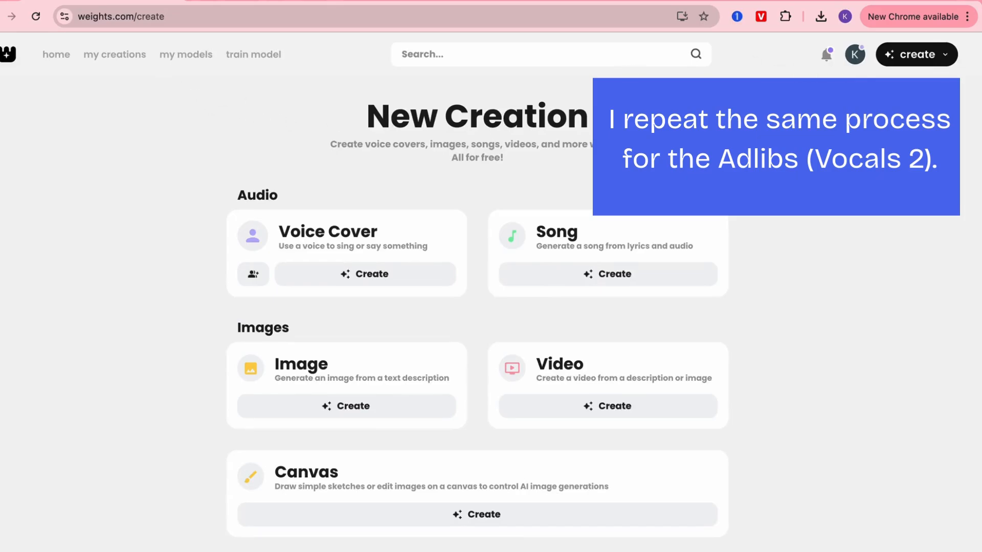
Create another Voice Cover with [UPDATE V3] Jimin of BTS (TITAN40K) from GimmeVocals2.mp3, keeping Pre-Stemmed on, and close the cover dialog
{"action": "left_click", "coordinate": [416, 270]}
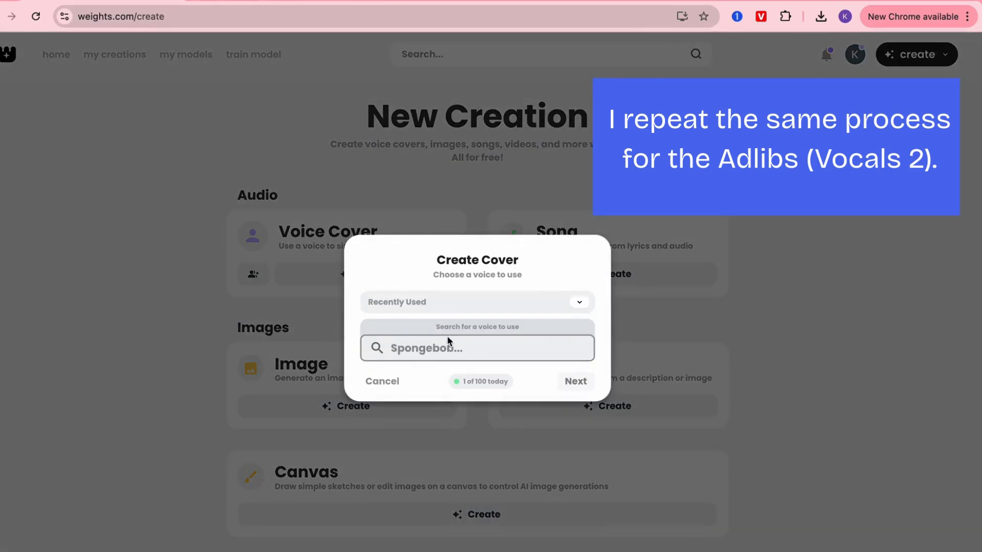
{"action": "type", "text": "jimin"}
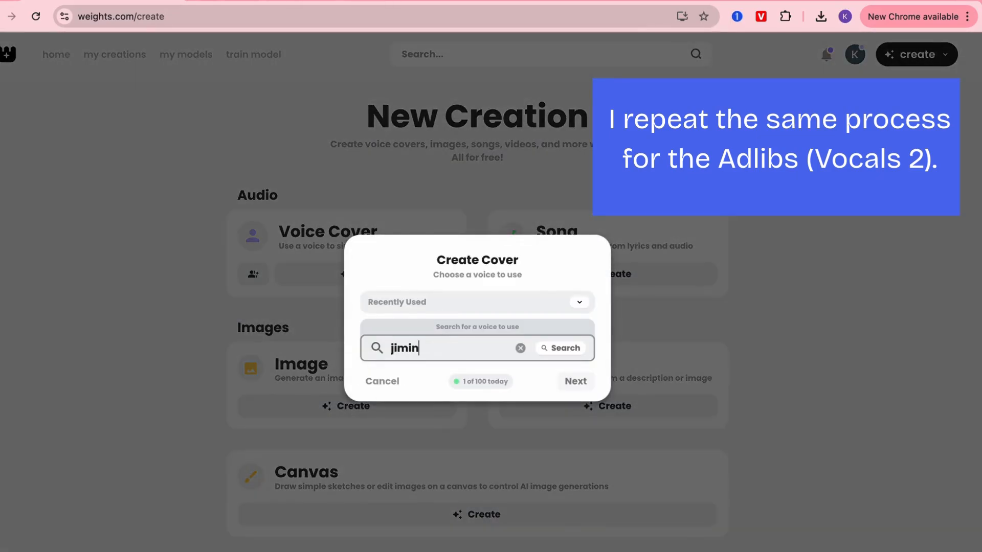
{"action": "key", "text": "Return"}
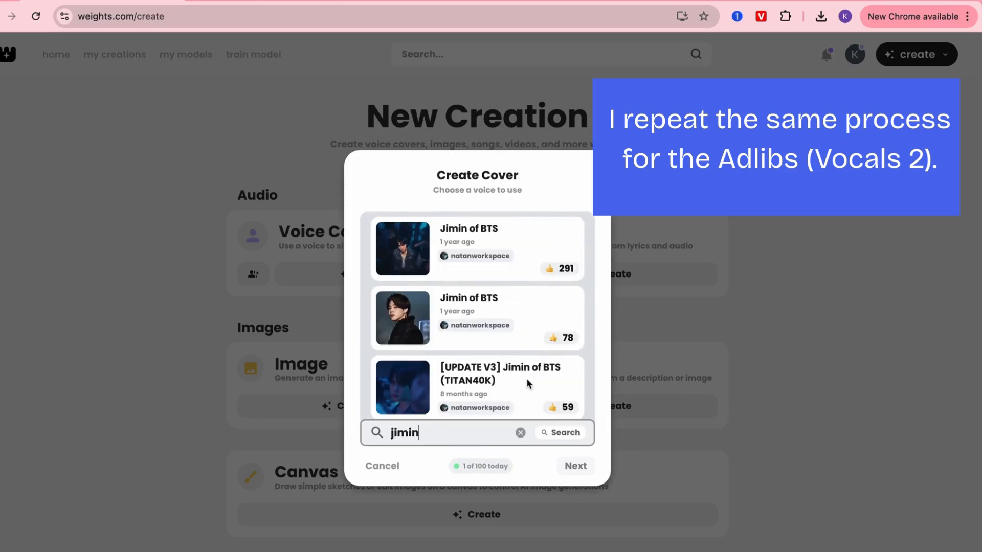
{"action": "left_click", "coordinate": [528, 384]}
{"action": "left_click", "coordinate": [575, 485]}
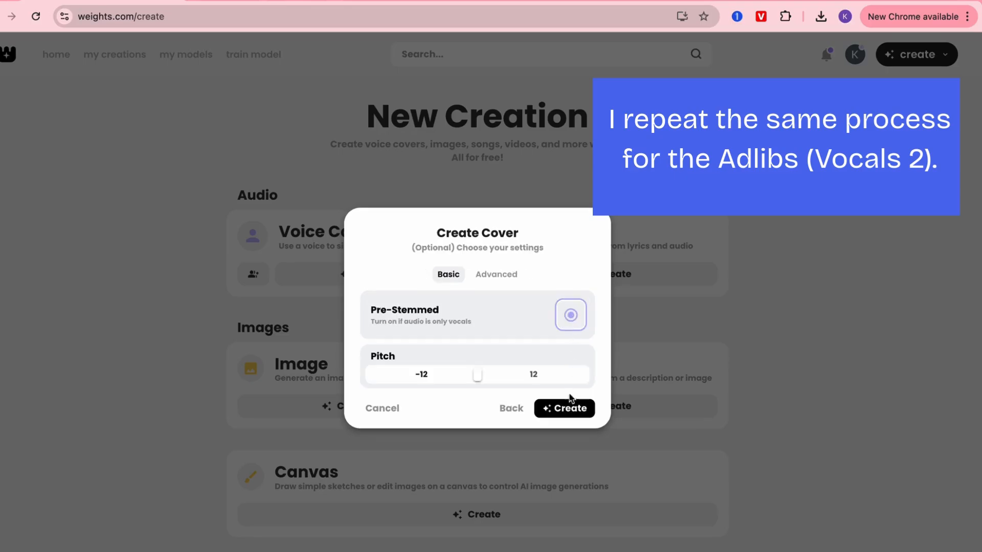
{"action": "left_click", "coordinate": [567, 408]}
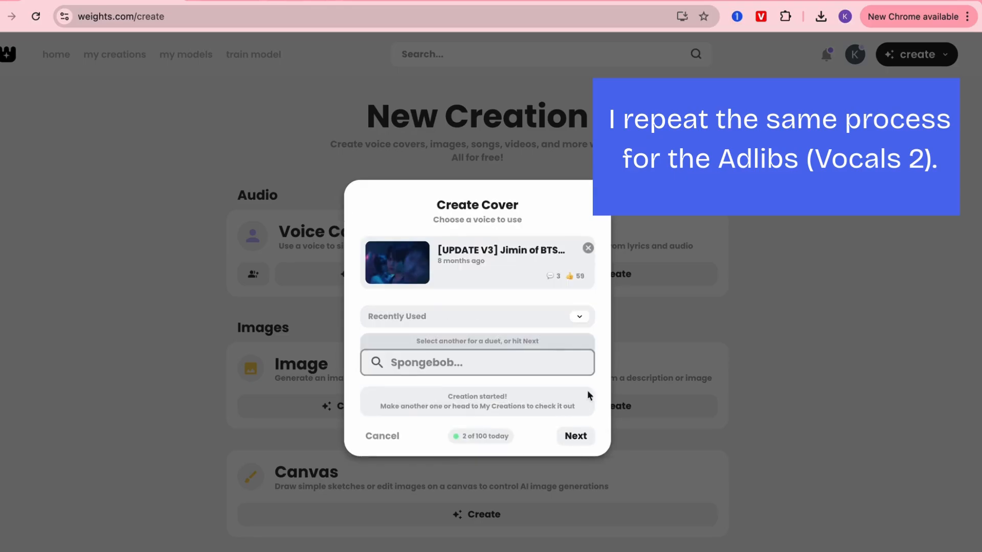
{"action": "left_click", "coordinate": [827, 308]}
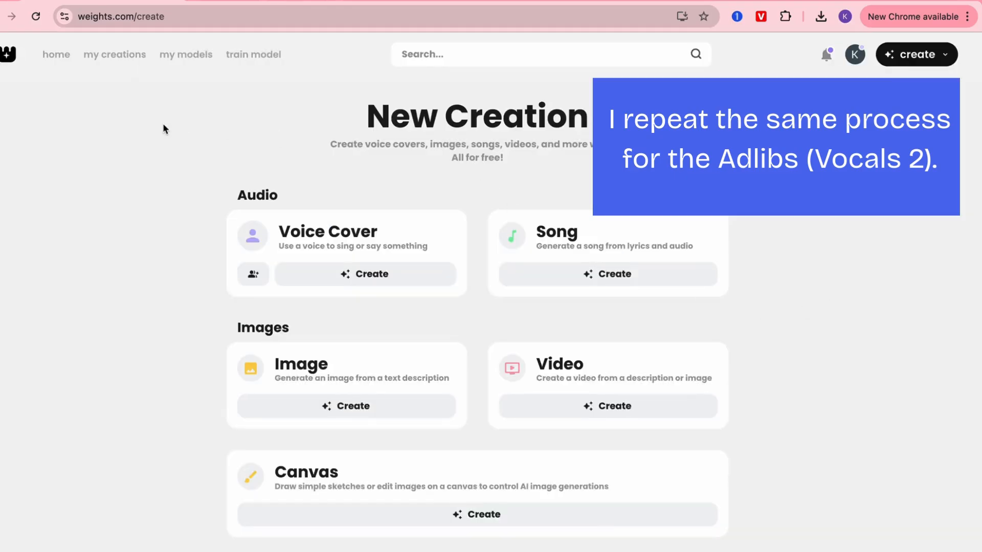
Open the list of created covers, listen to the GimmeVocals1.mp3 cover and pause it
{"action": "left_click", "coordinate": [122, 60]}
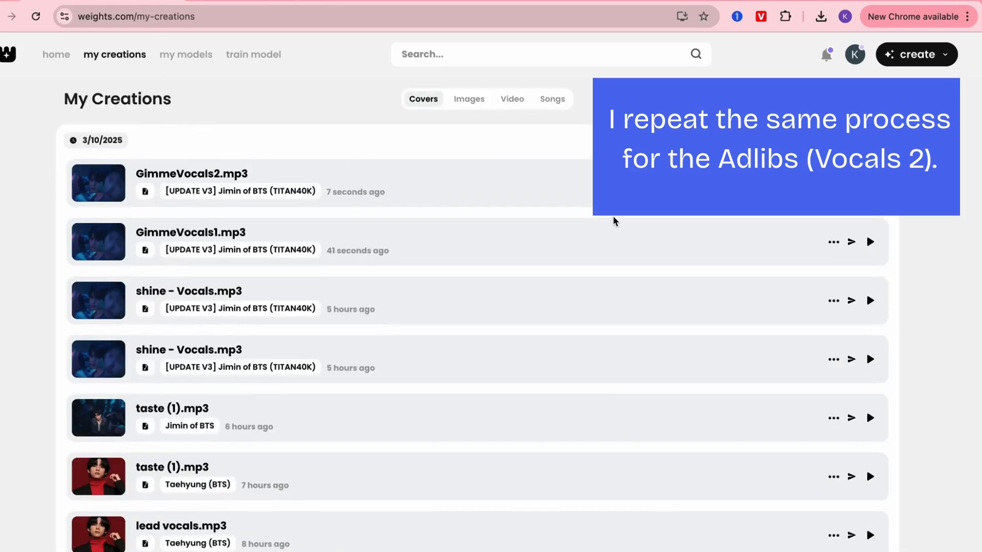
{"action": "left_click", "coordinate": [869, 242]}
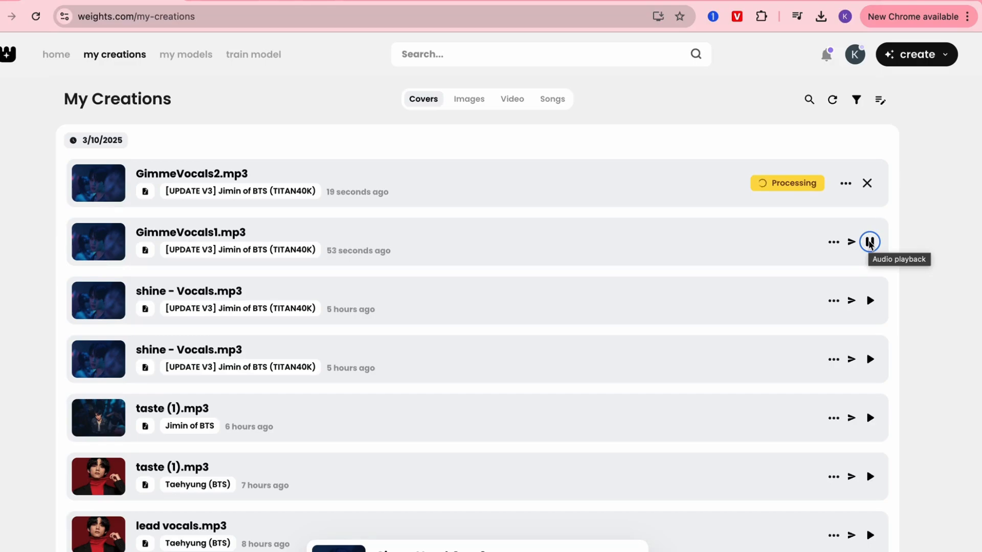
{"action": "left_click", "coordinate": [869, 242]}
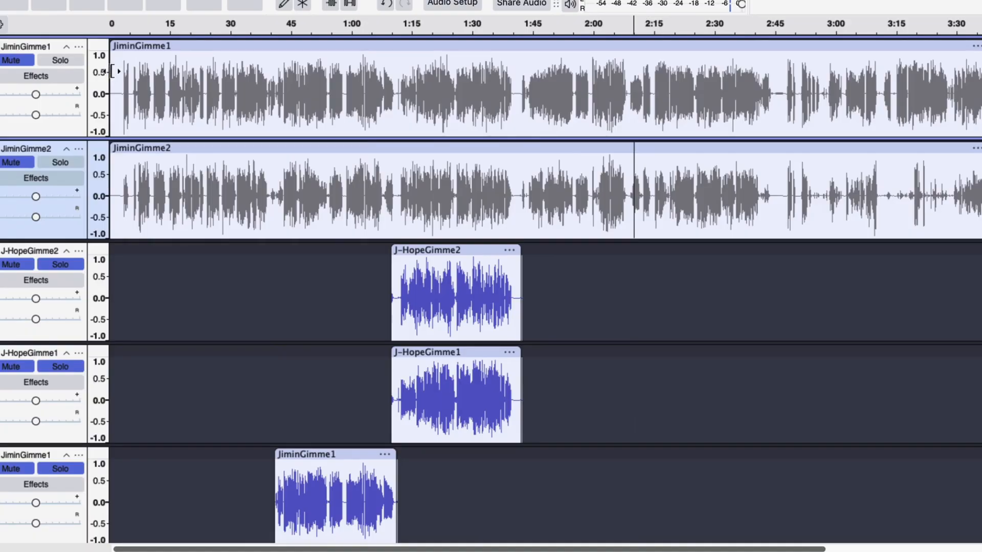
In Audacity, trim the starts of the JiminGimme1 and JiminGimme2 full-length clips to about 1:42, where the J-Hope clips end, and solo both tracks
{"action": "left_click_drag", "start_coordinate": [113, 71], "coordinate": [521, 147]}
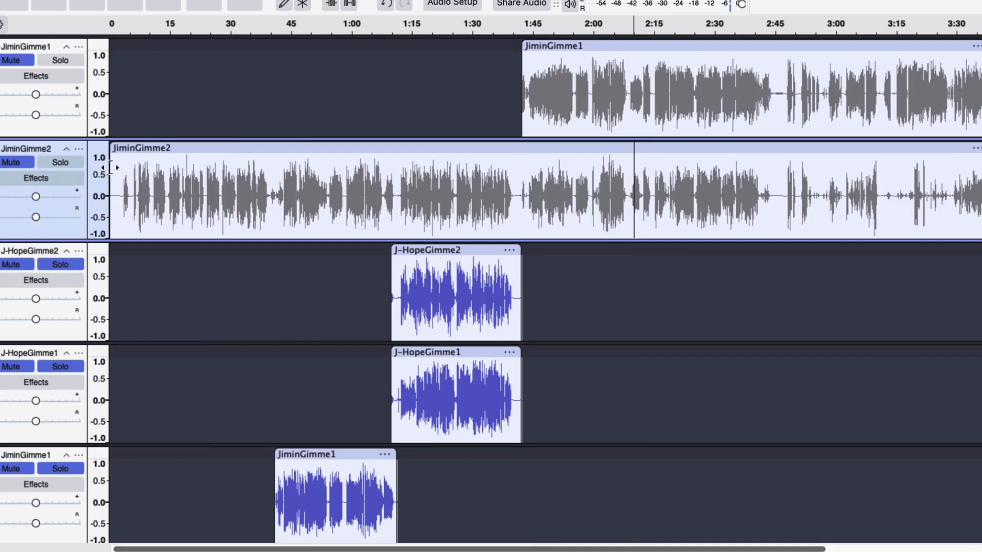
{"action": "left_click_drag", "start_coordinate": [110, 167], "coordinate": [520, 196]}
{"action": "left_click", "coordinate": [60, 60]}
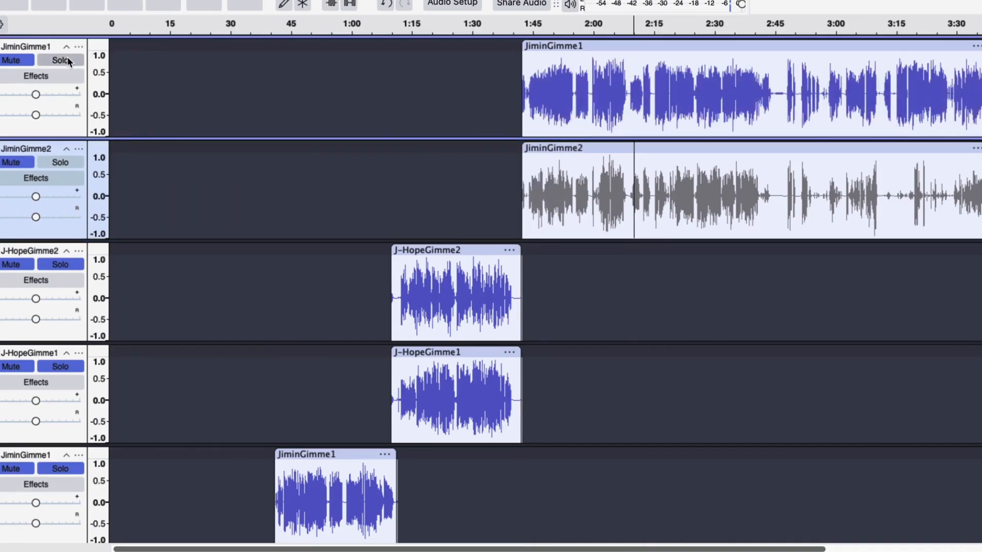
{"action": "left_click", "coordinate": [59, 161]}
Play the arranged vocals from about 1:38 to check the transition into the trimmed Jimin clips, and stop playback
{"action": "left_click", "coordinate": [502, 195]}
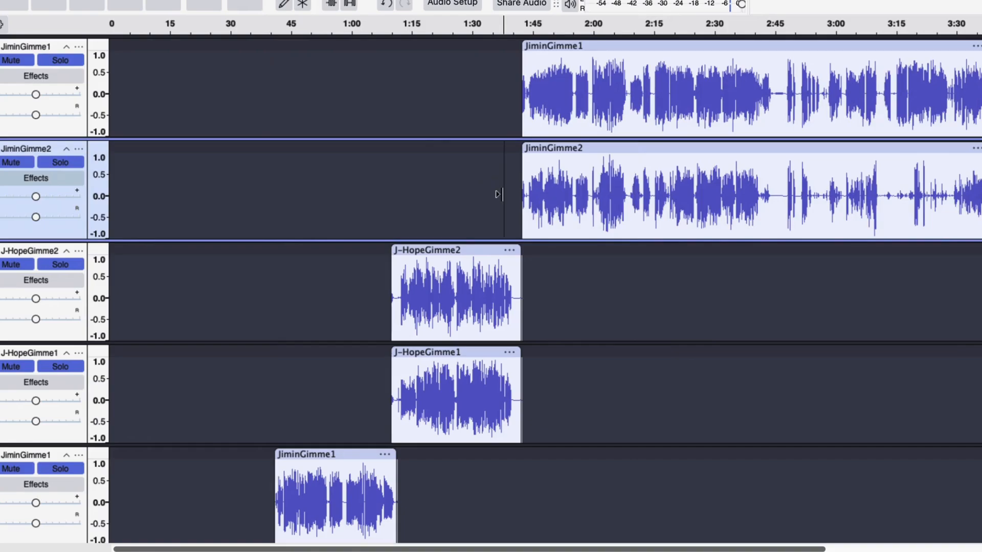
{"action": "key", "text": "space"}
{"action": "scroll", "coordinate": [620, 366], "scroll_direction": "right", "scroll_amount": 5}
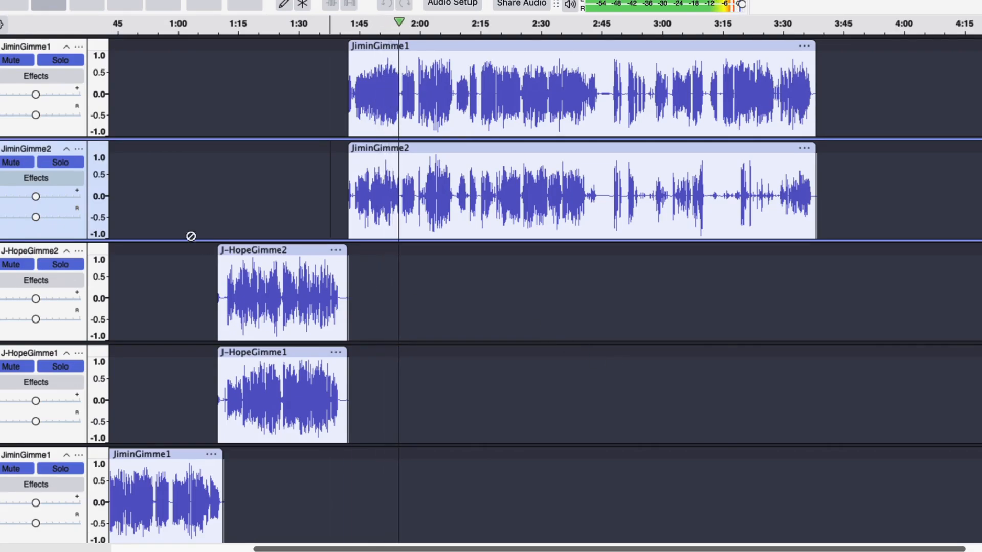
{"action": "left_click", "coordinate": [94, 4]}
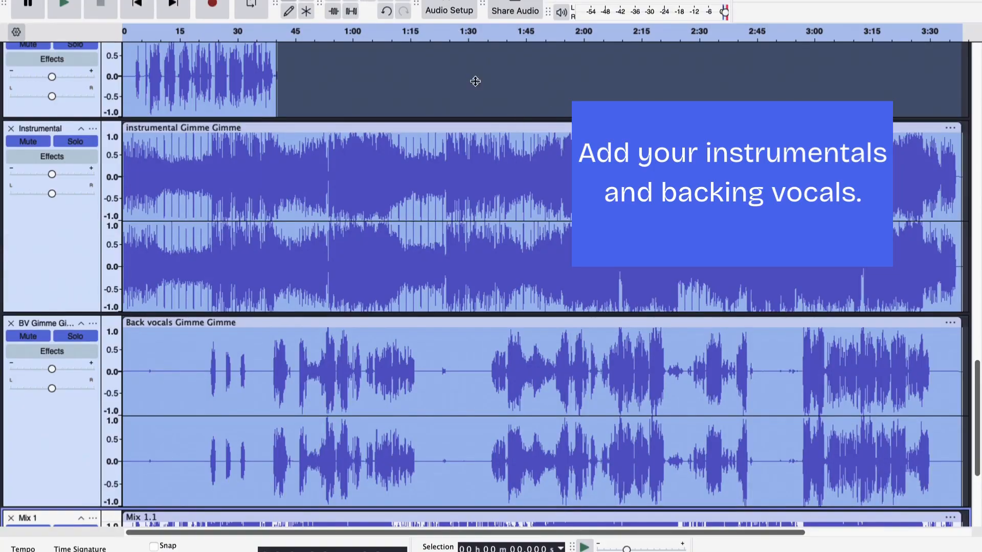
Mix and render all selected vocal, instrumental and backing-vocal tracks into a single track
{"action": "left_click", "coordinate": [128, 0]}
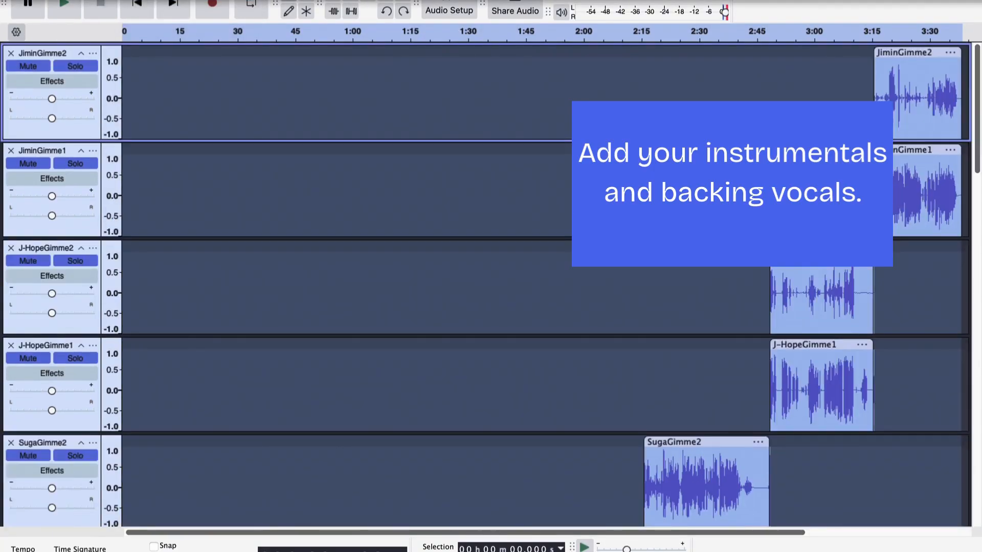
{"action": "left_click", "coordinate": [303, 0]}
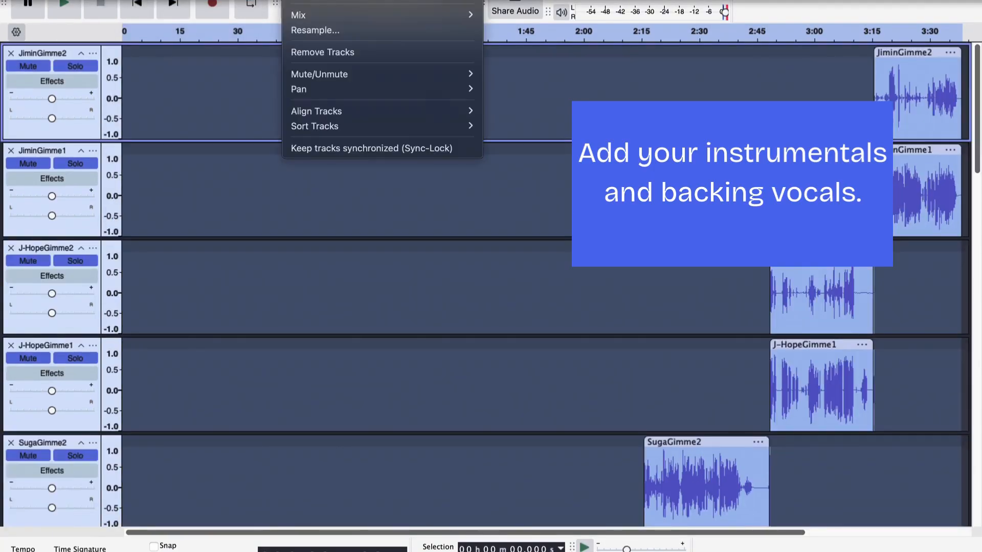
{"action": "mouse_move", "coordinate": [316, 16]}
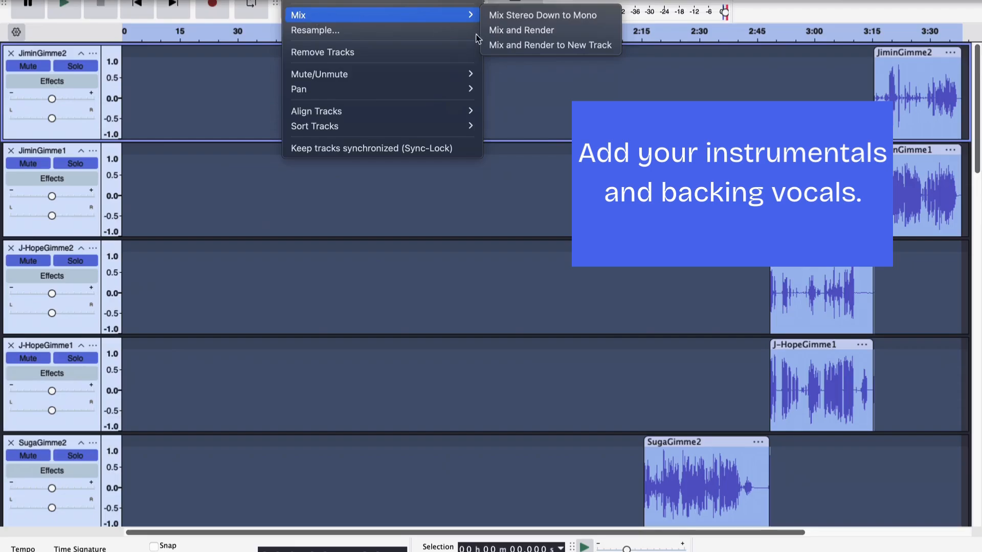
{"action": "left_click", "coordinate": [535, 32]}
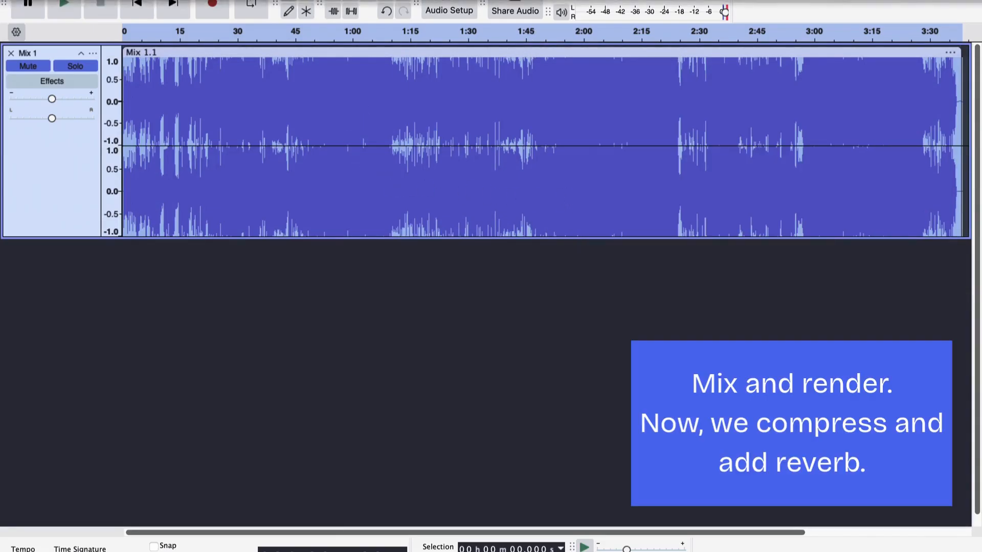
Apply the Compressor to the rendered mix with threshold -10 dB, make-up gain 0, knee width 5 dB and ratio 10
{"action": "left_click", "coordinate": [350, 0]}
{"action": "mouse_move", "coordinate": [304, 0]}
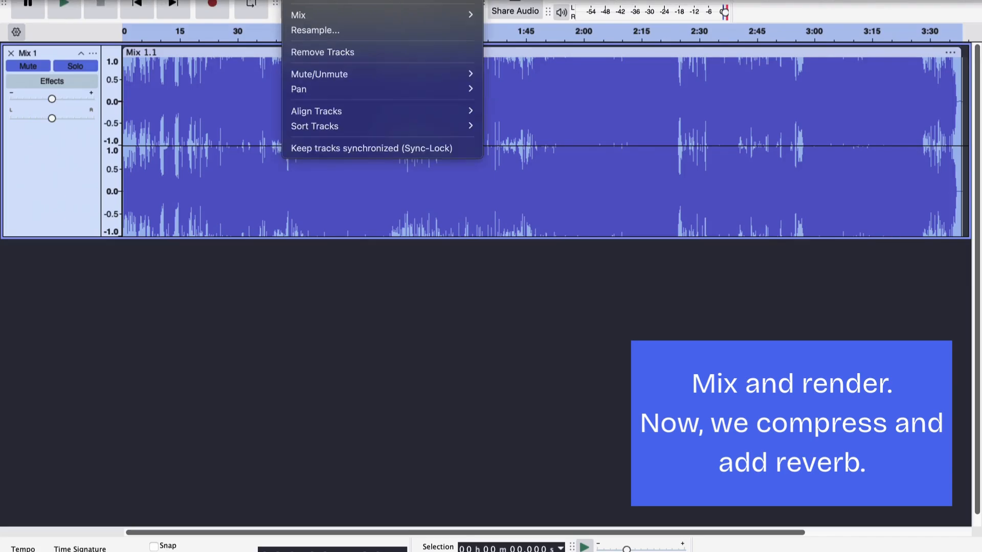
{"action": "mouse_move", "coordinate": [403, 0]}
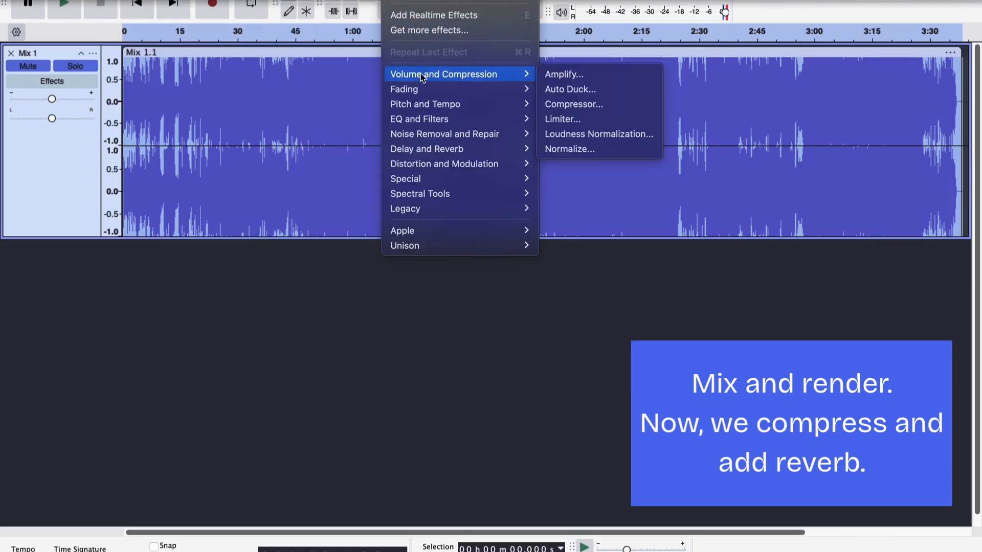
{"action": "left_click", "coordinate": [570, 107]}
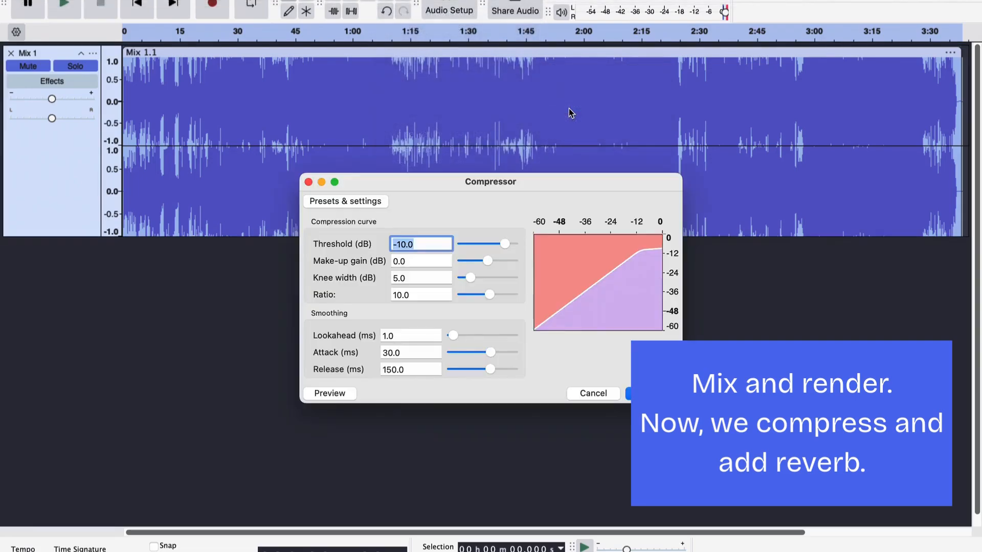
{"action": "key", "text": "Return"}
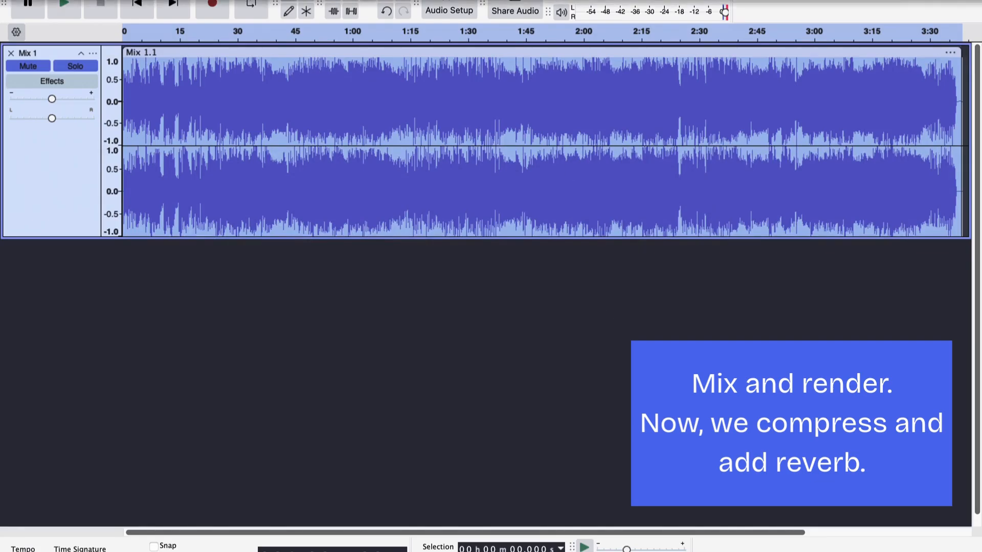
Apply Reverb to the mix with room size, reverberance and damping at 50%, pre-delay 10 ms and stereo width 100%
{"action": "left_click", "coordinate": [406, 0]}
{"action": "mouse_move", "coordinate": [431, 105]}
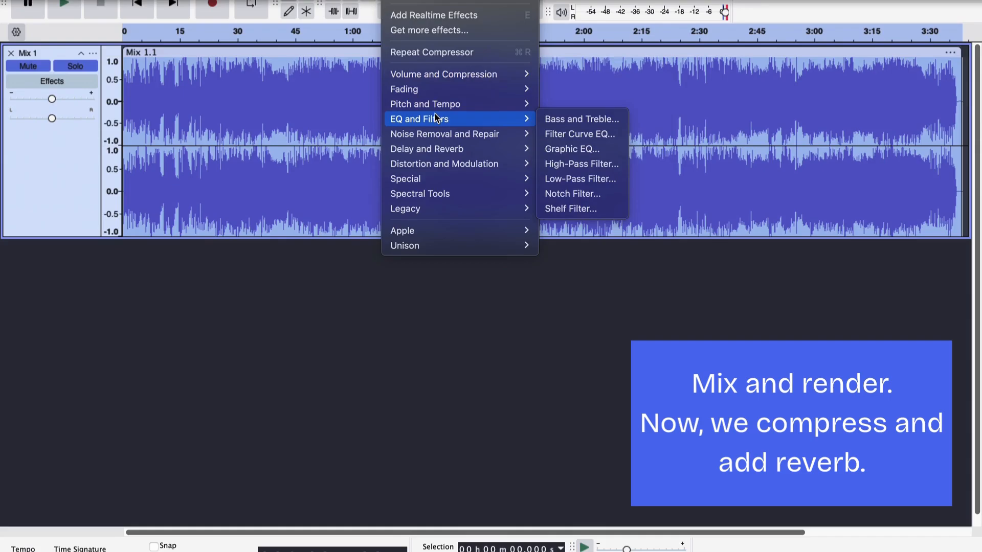
{"action": "mouse_move", "coordinate": [432, 149]}
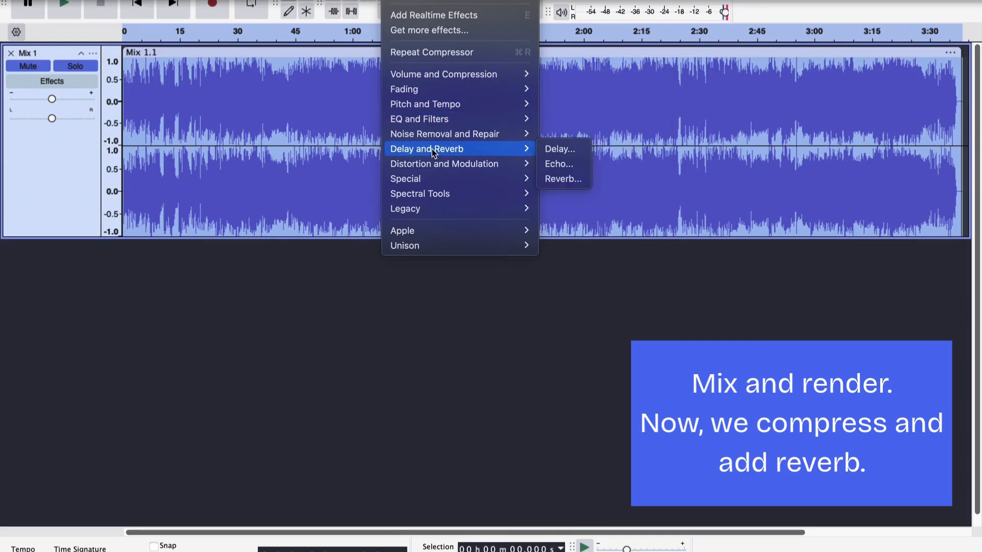
{"action": "left_click", "coordinate": [548, 179]}
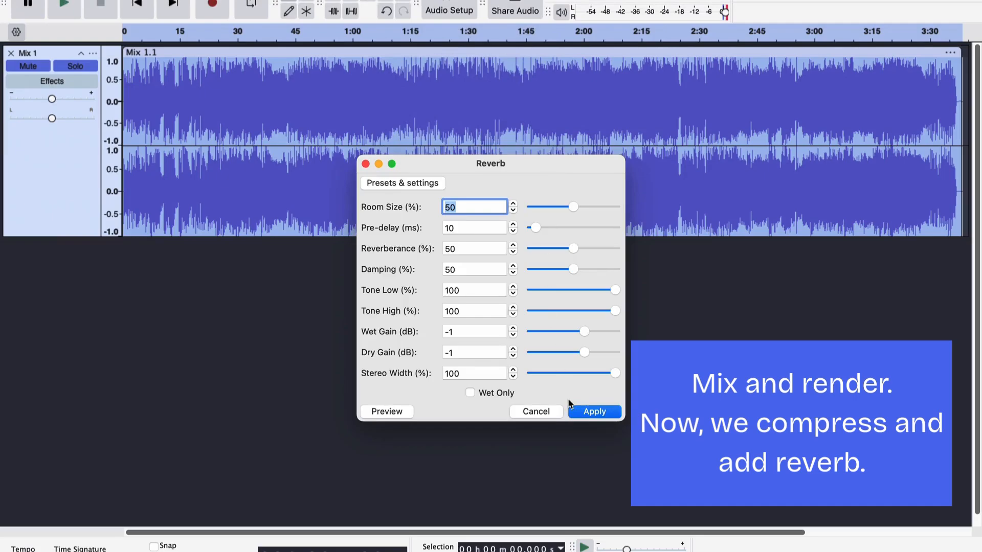
{"action": "left_click", "coordinate": [596, 413]}
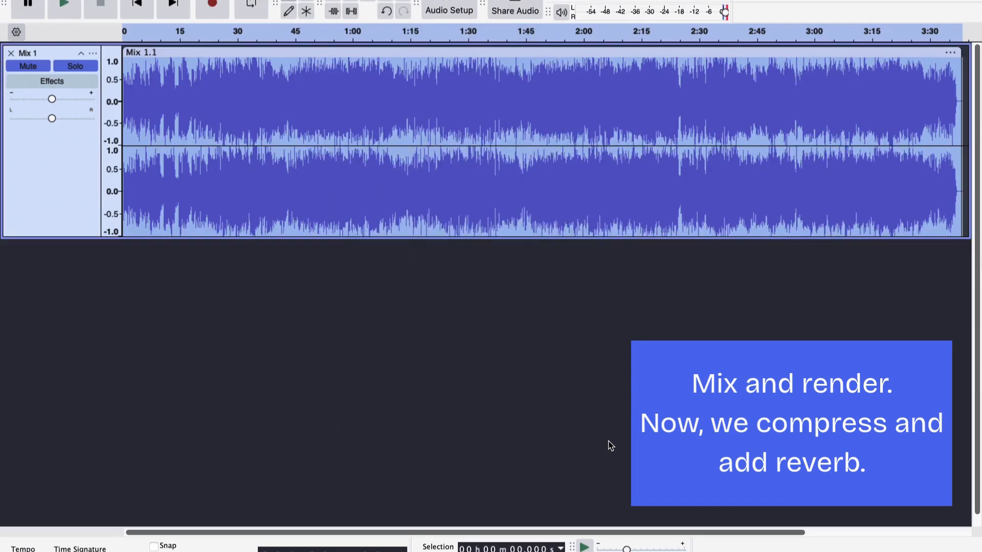